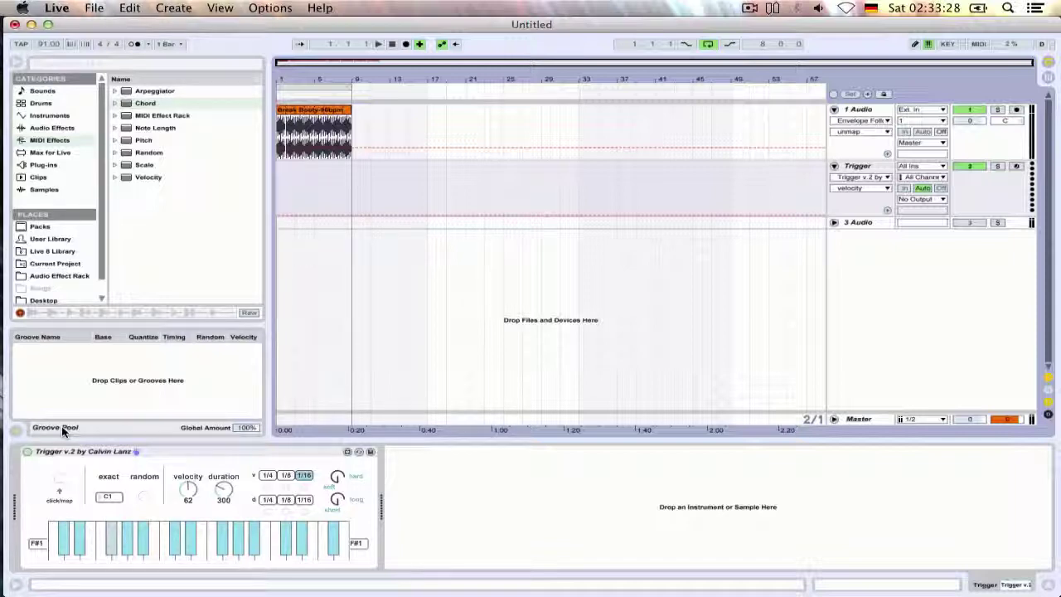
click(300, 315)
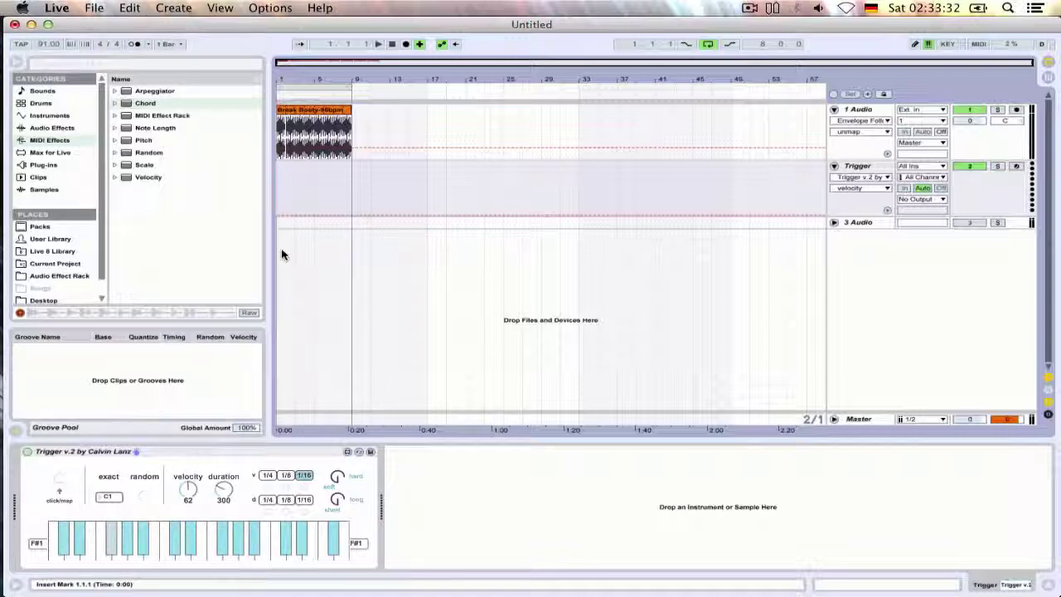
drag(281, 229, 327, 169)
click(312, 175)
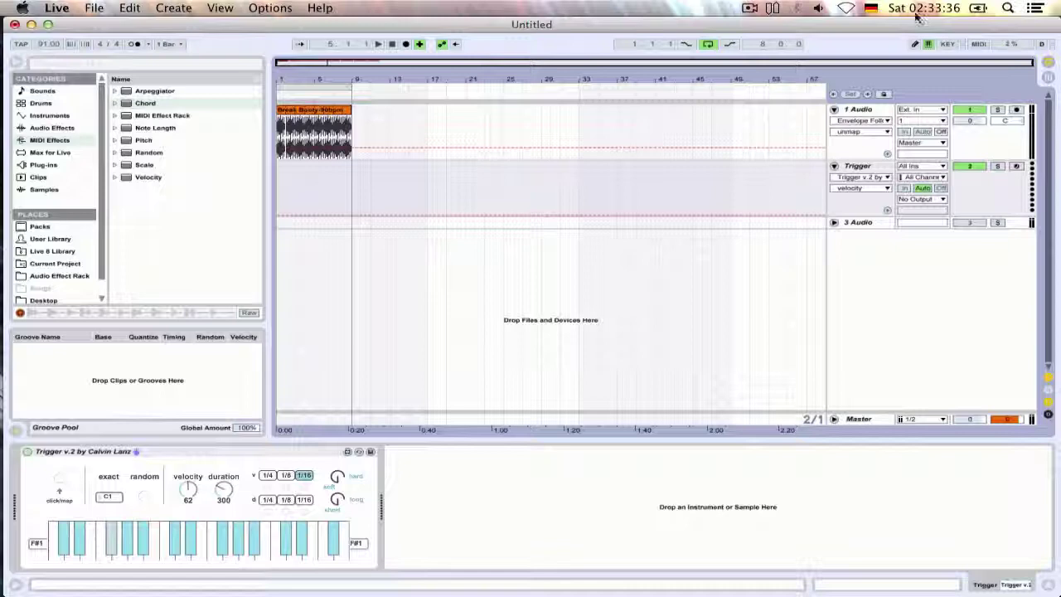
click(279, 190)
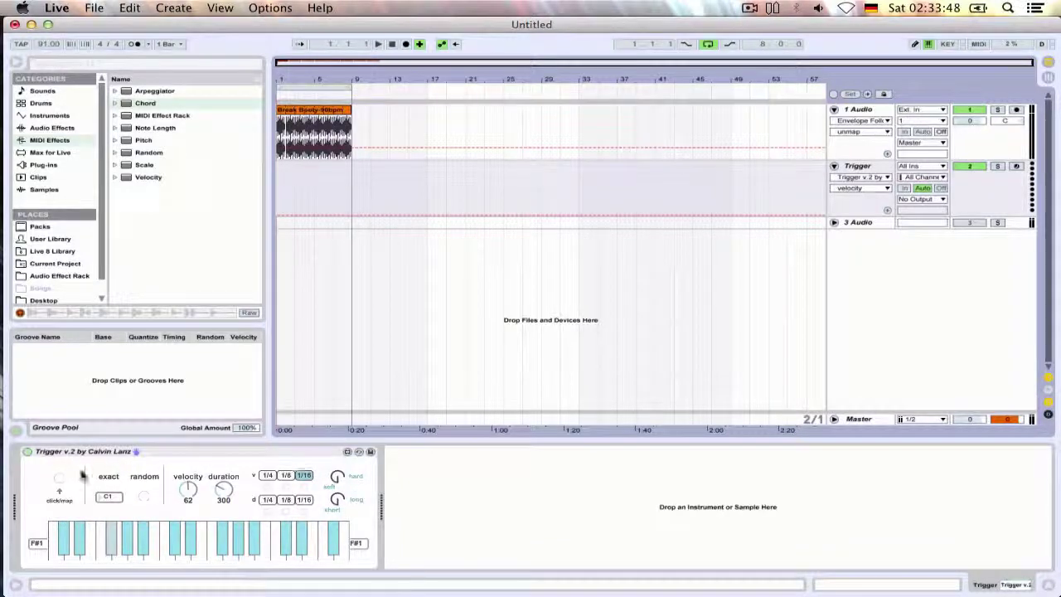
Sweep across the Trigger v.2 keyboard up to G#3 and play the Break Booty-90bpm clip on 1 Audio.
drag(51, 537, 352, 540)
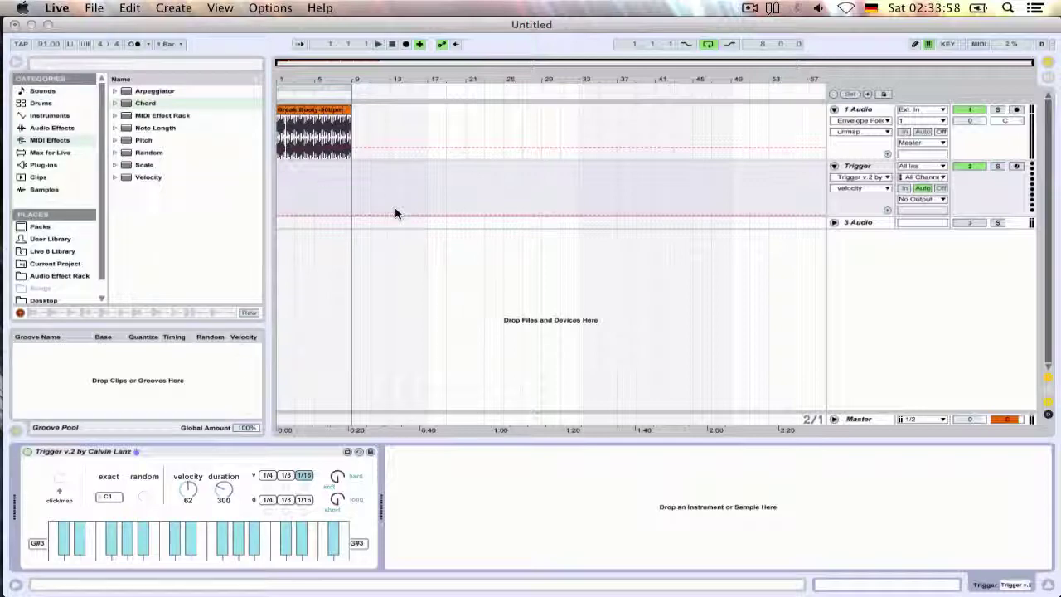
click(285, 112)
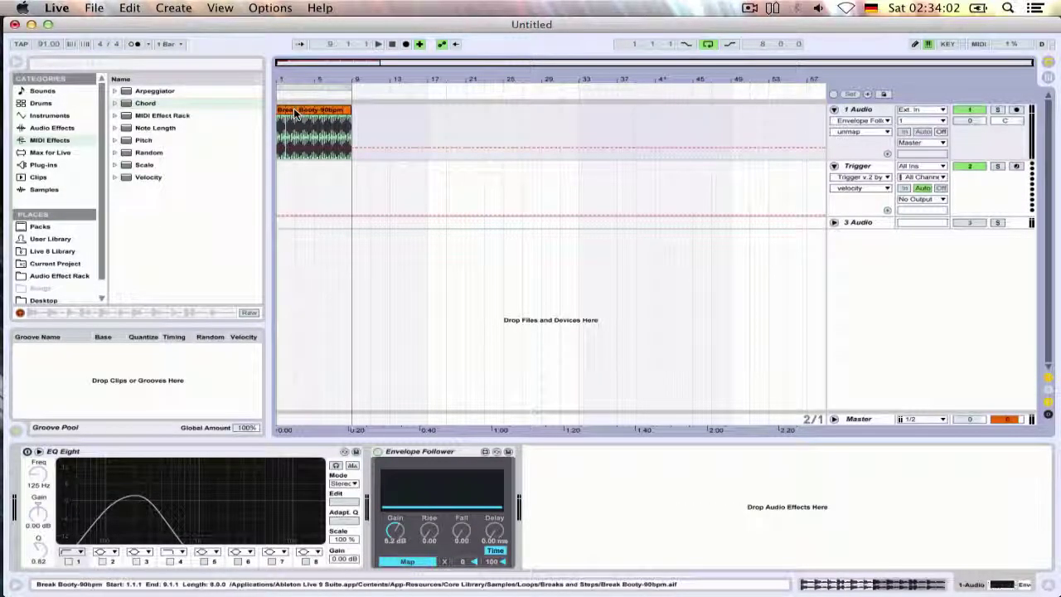
key(space)
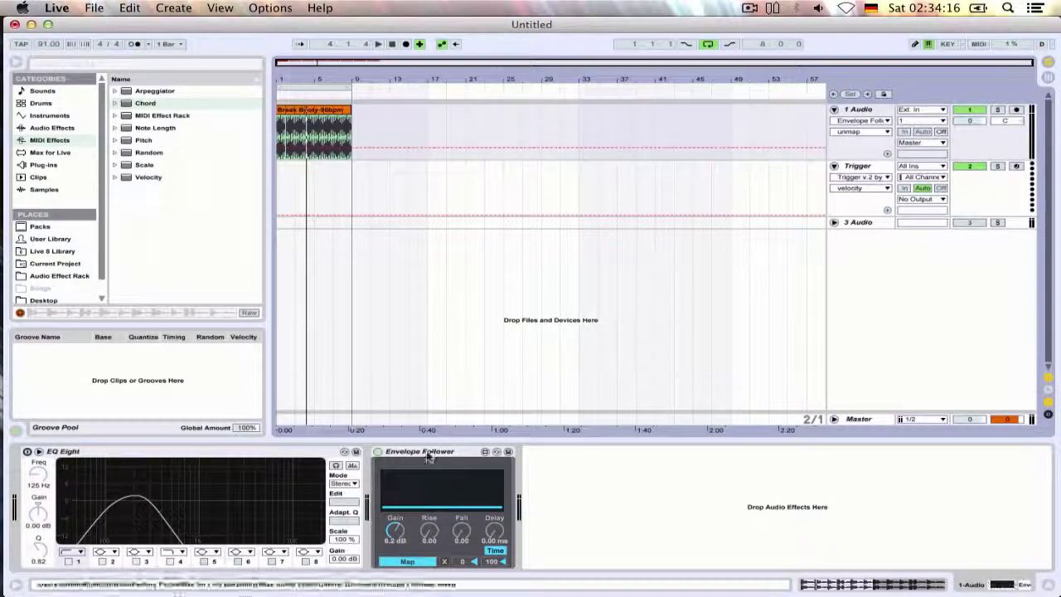
Select the Envelope Follower device and list the Max Audio Effect devices of Max for Live in the browser.
click(392, 451)
click(57, 154)
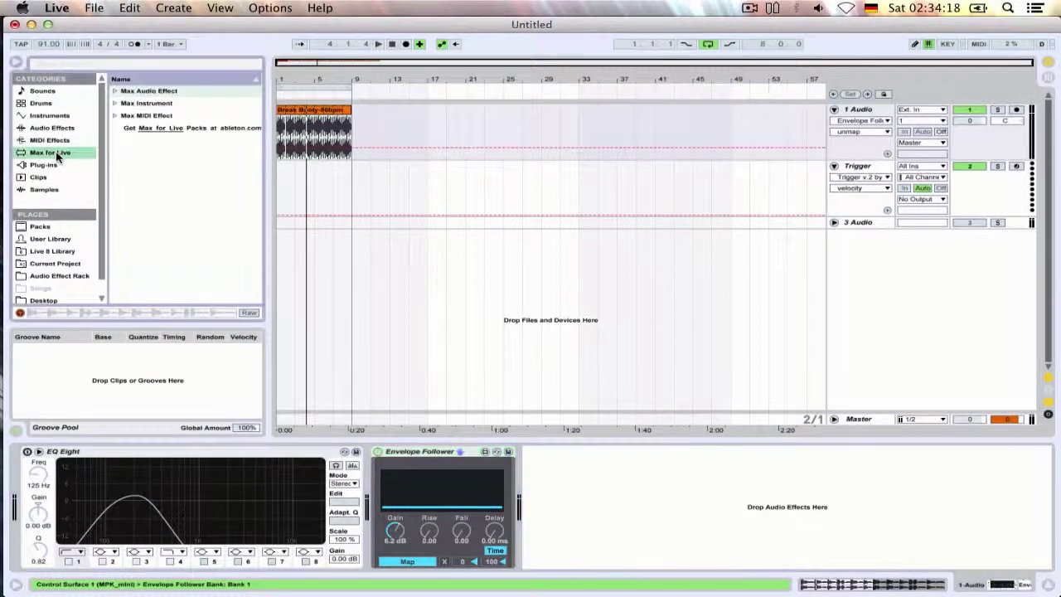
click(115, 91)
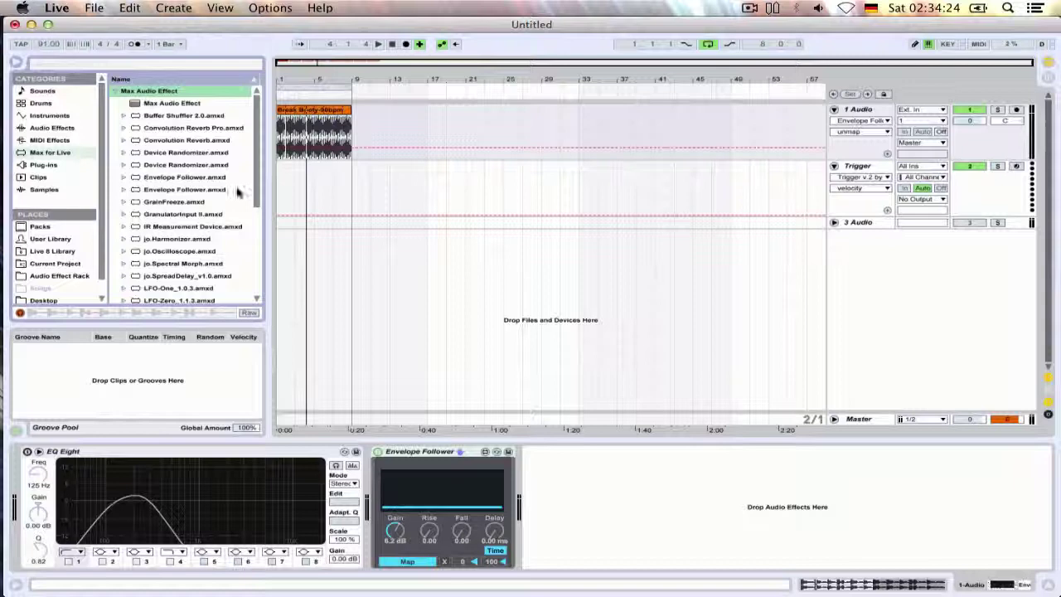
Play the Break Booty-90bpm clip and compare the Envelope Follower's response with EQ Eight on and off, leaving EQ Eight on.
click(325, 118)
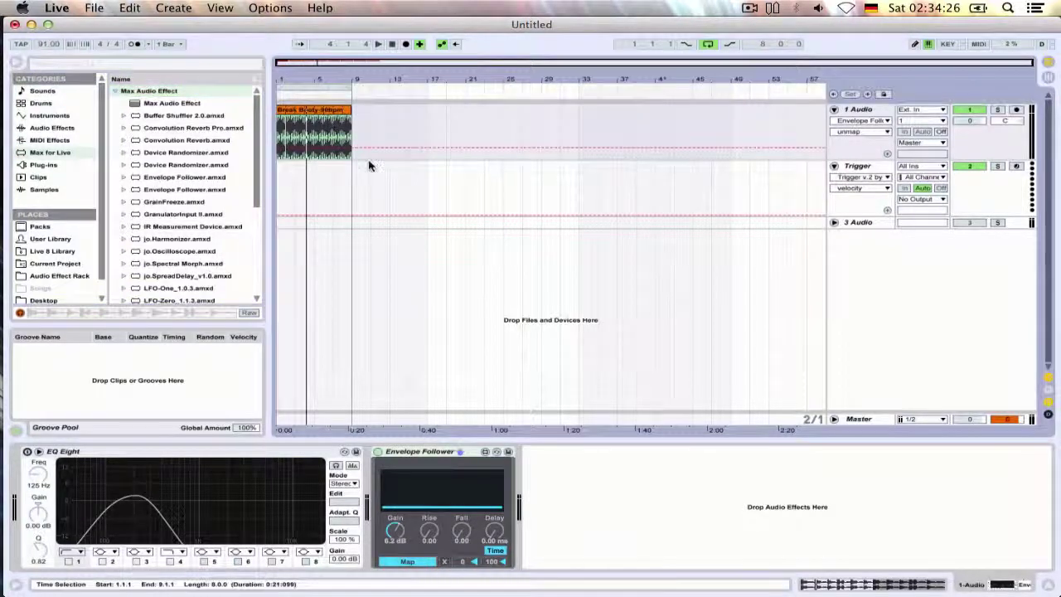
key(space)
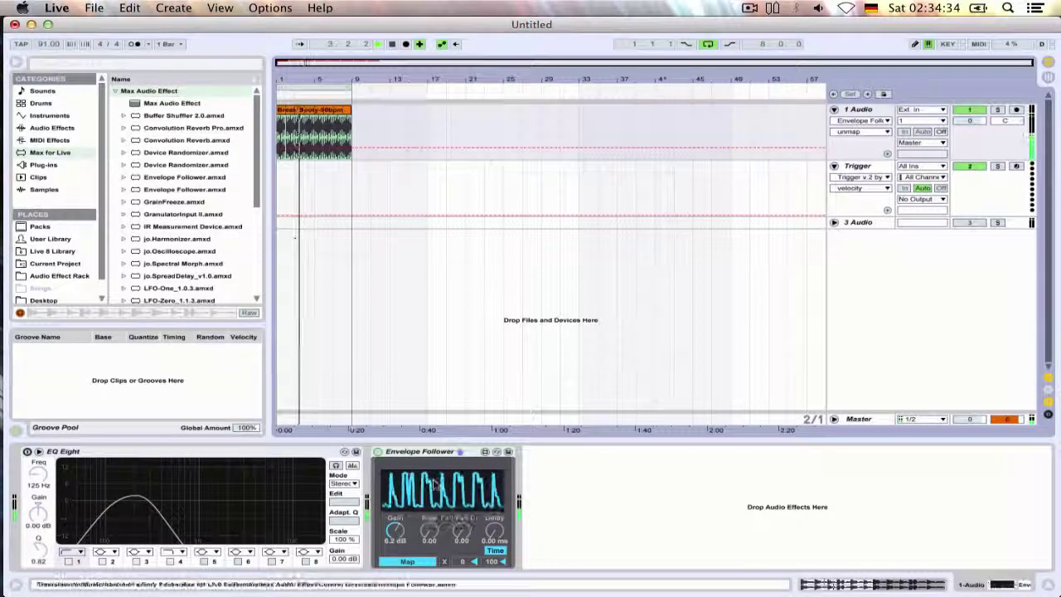
click(27, 453)
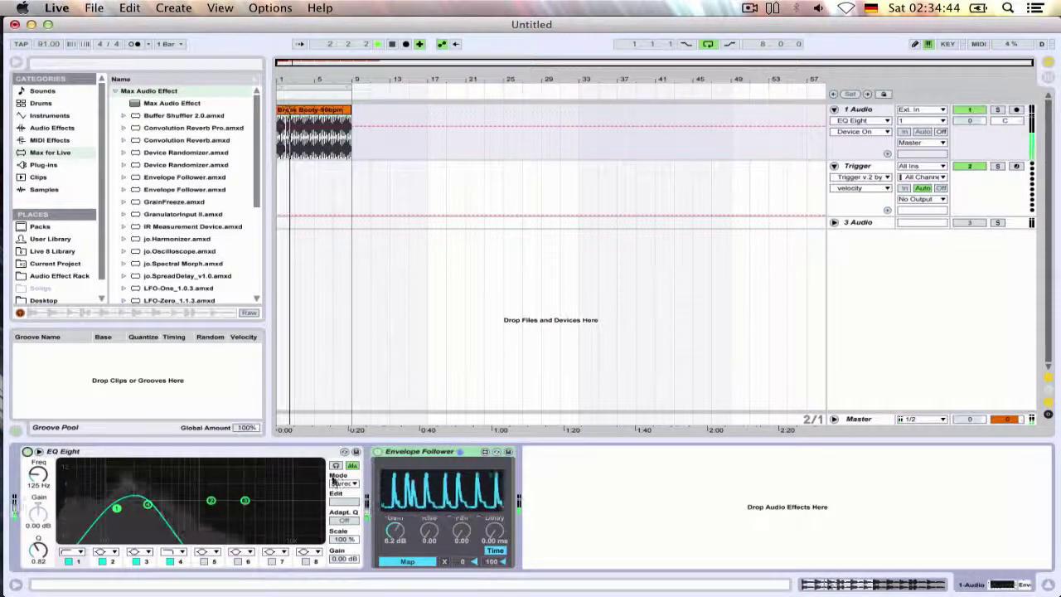
click(27, 451)
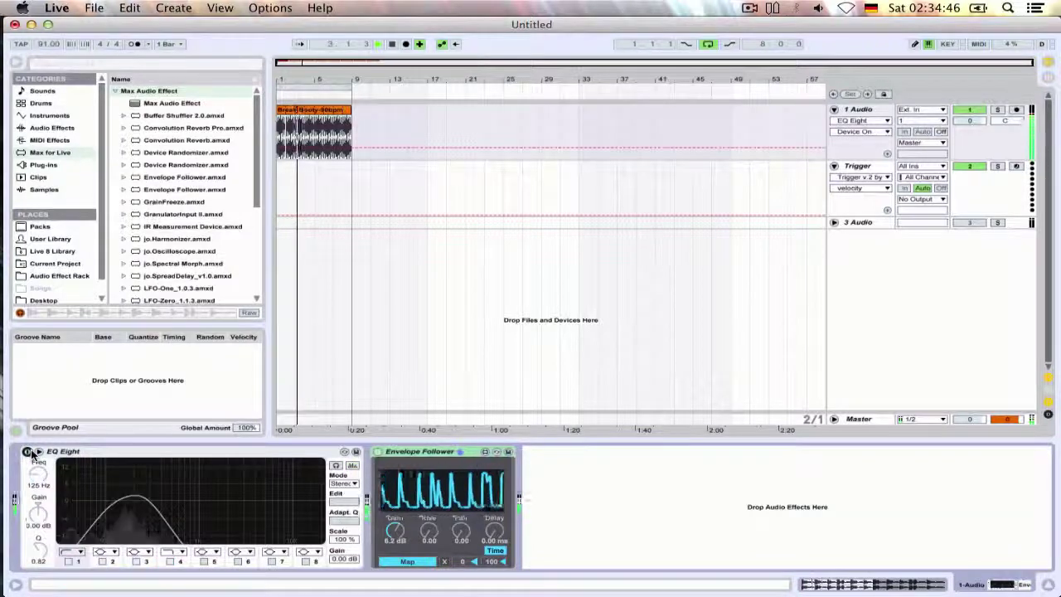
click(28, 451)
click(27, 452)
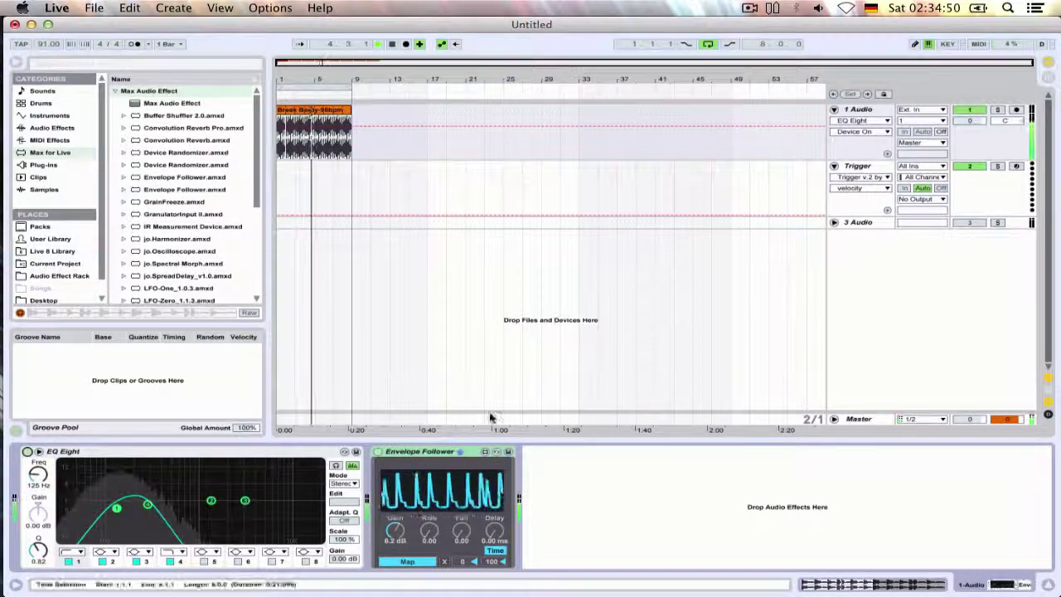
Map the Envelope Follower on 1 Audio to the click/map trigger control of Trigger v.2 on the Trigger track.
click(861, 169)
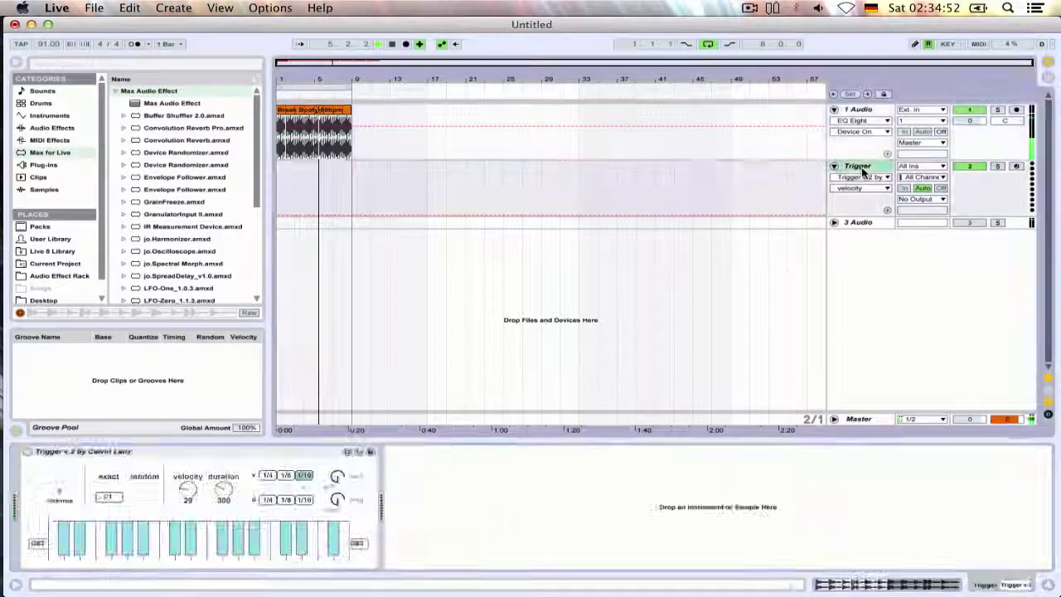
click(859, 110)
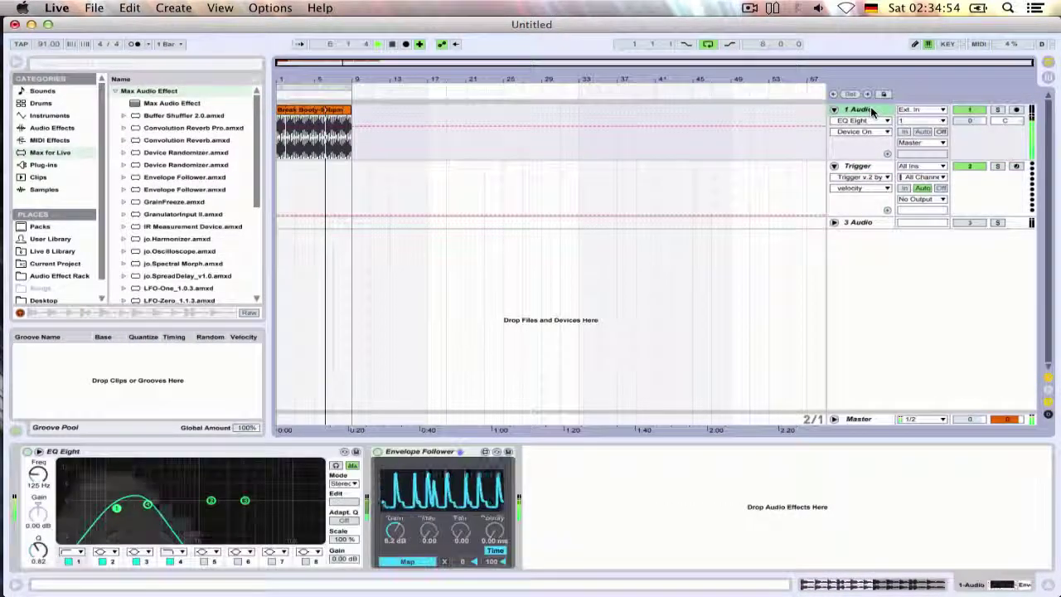
click(403, 563)
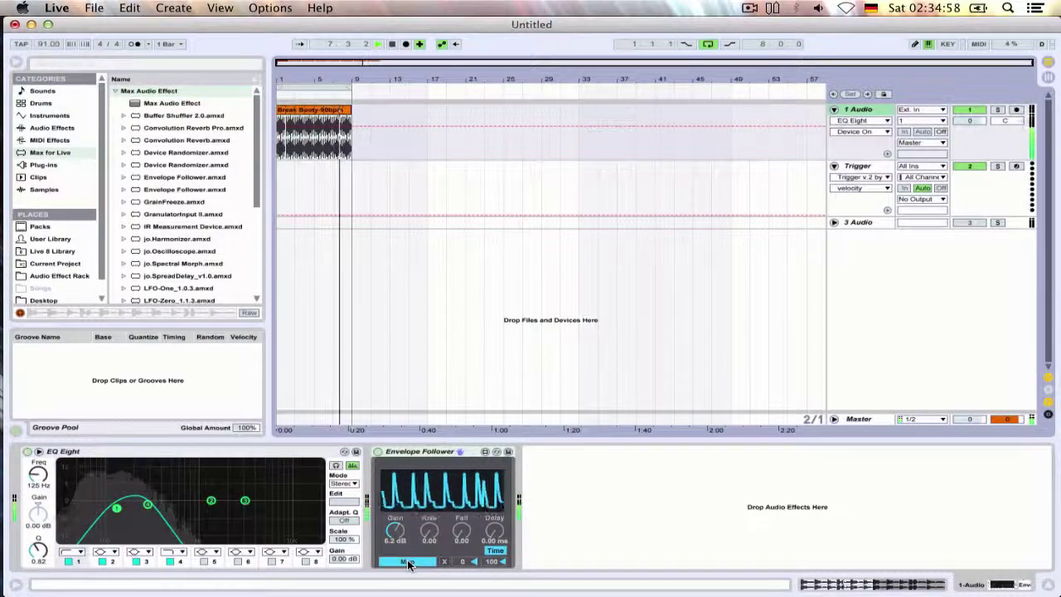
click(407, 563)
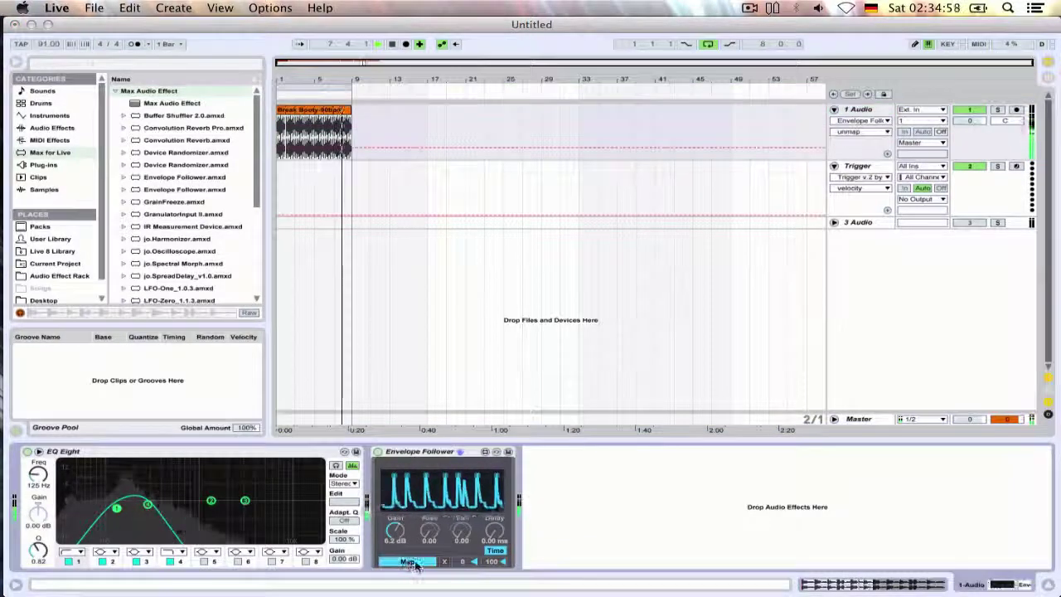
click(862, 169)
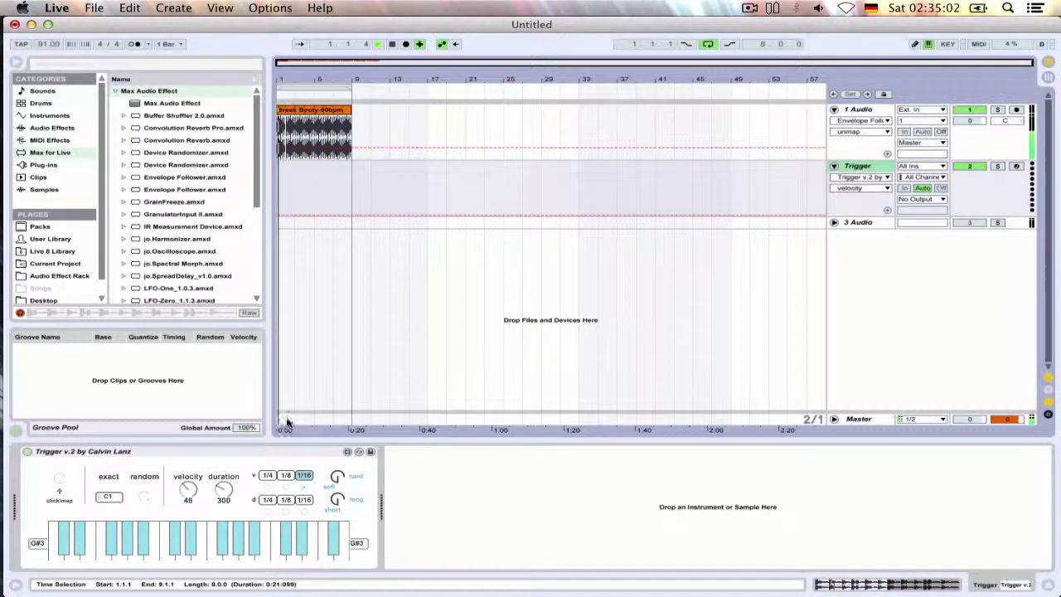
click(58, 487)
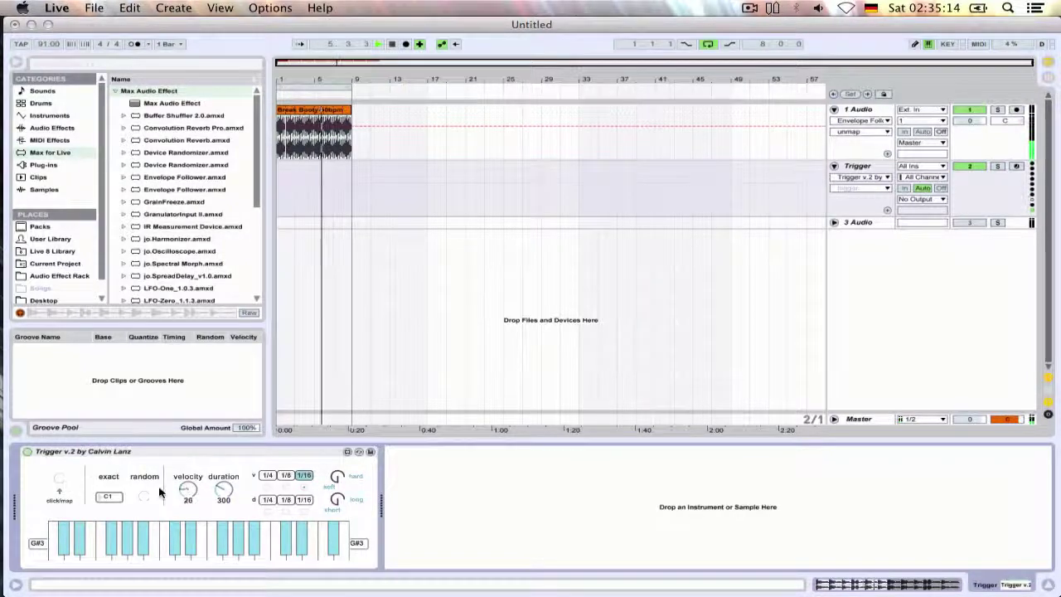
Set the interface's Zoom Display to 100 % in the preferences and close them.
key(super+comma)
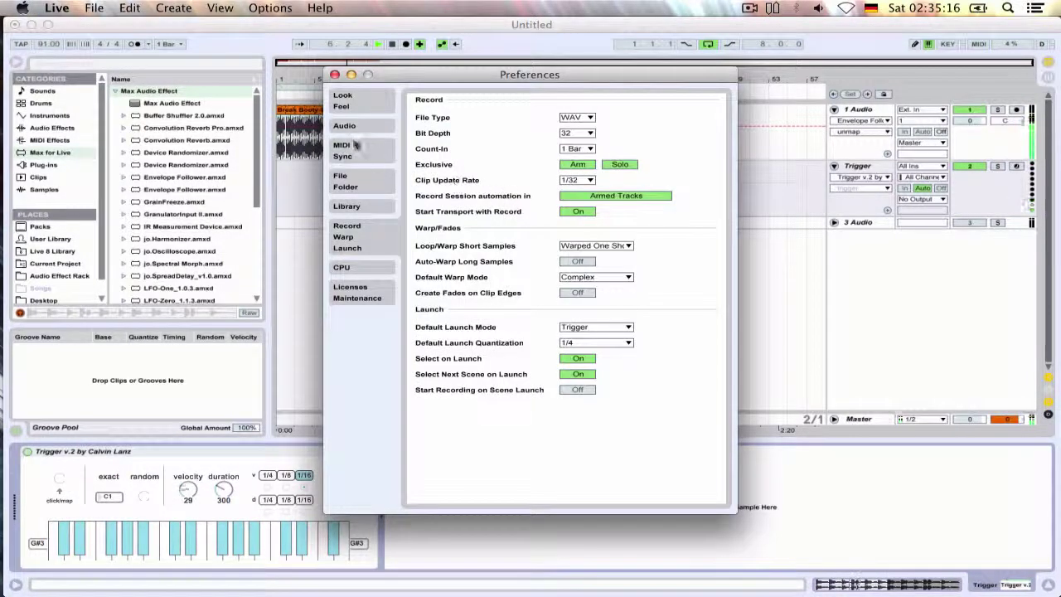
click(355, 133)
click(355, 146)
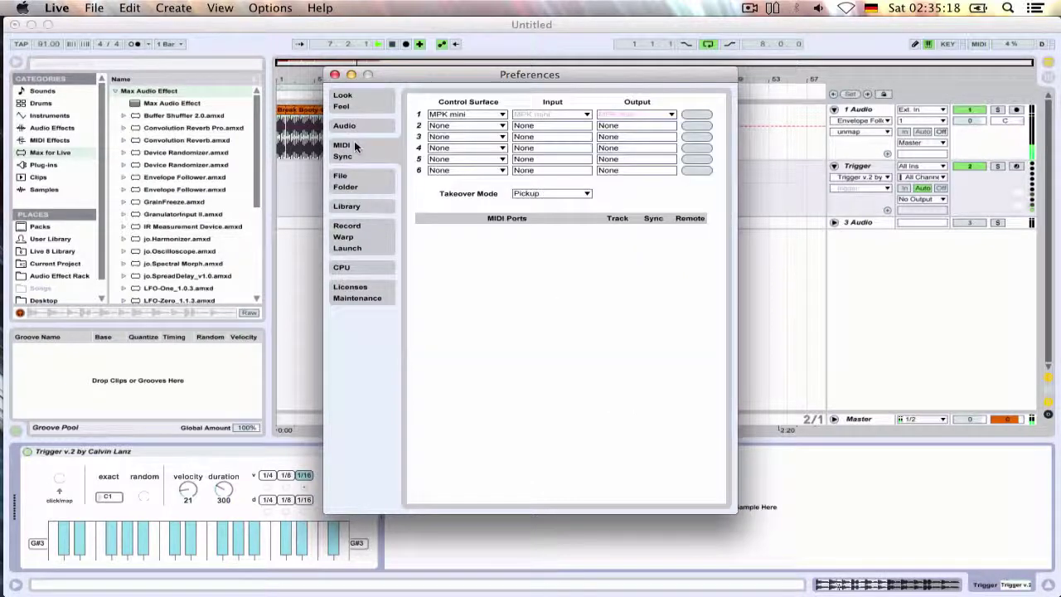
click(355, 181)
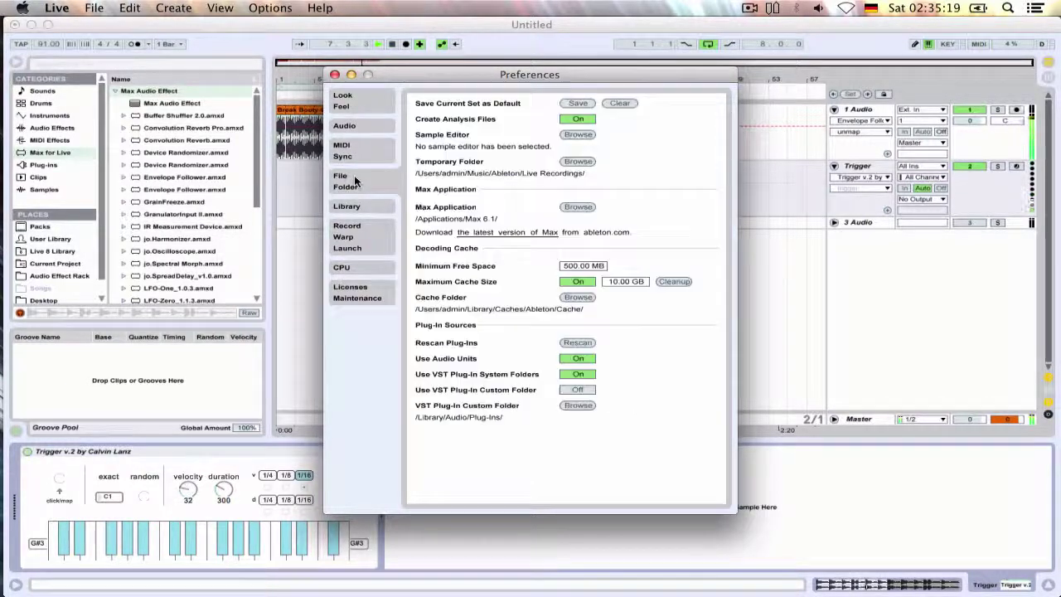
click(343, 101)
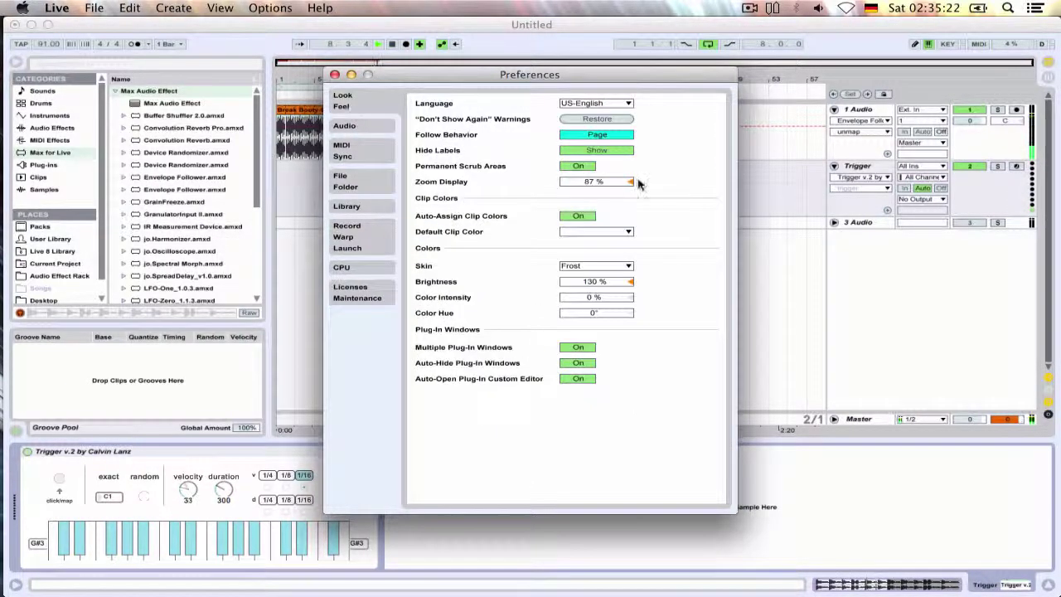
click(610, 181)
key(Delete)
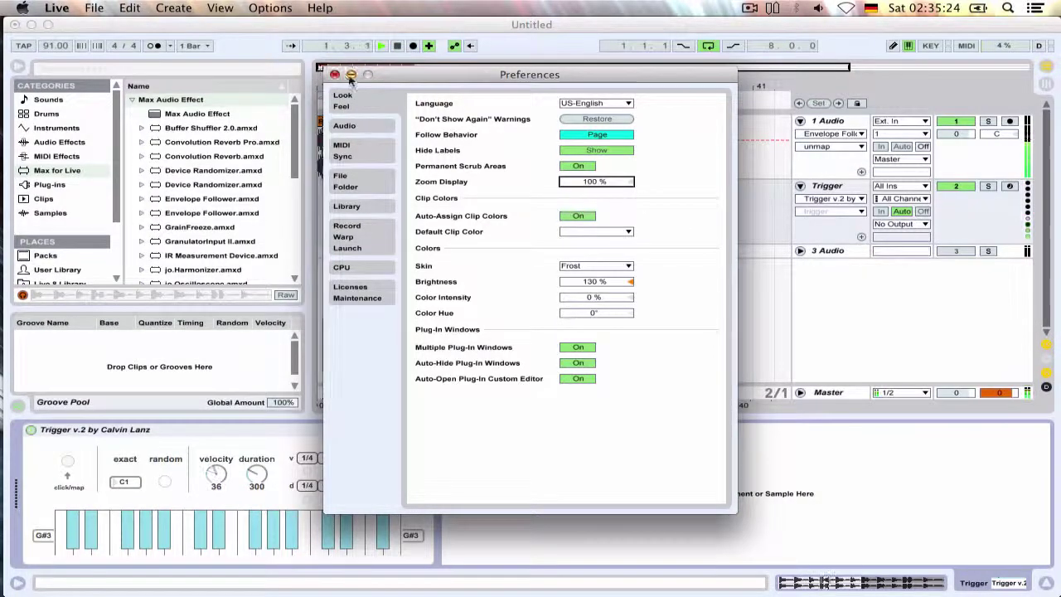
click(335, 74)
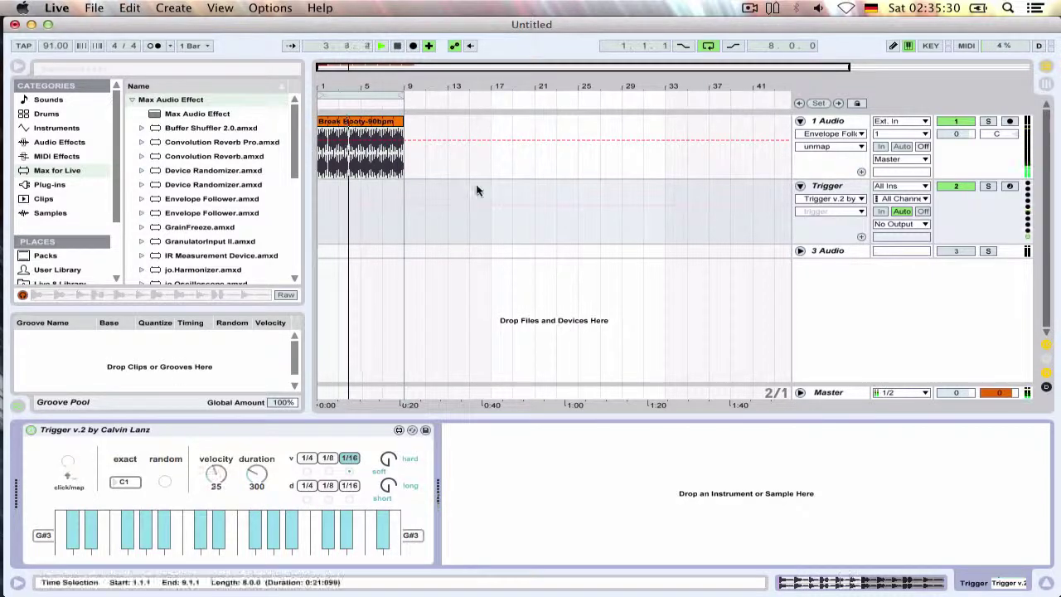
Check the Envelope Follower's mapping on 1 Audio and turn off the 1/16 velocity option in Trigger v.2.
click(377, 122)
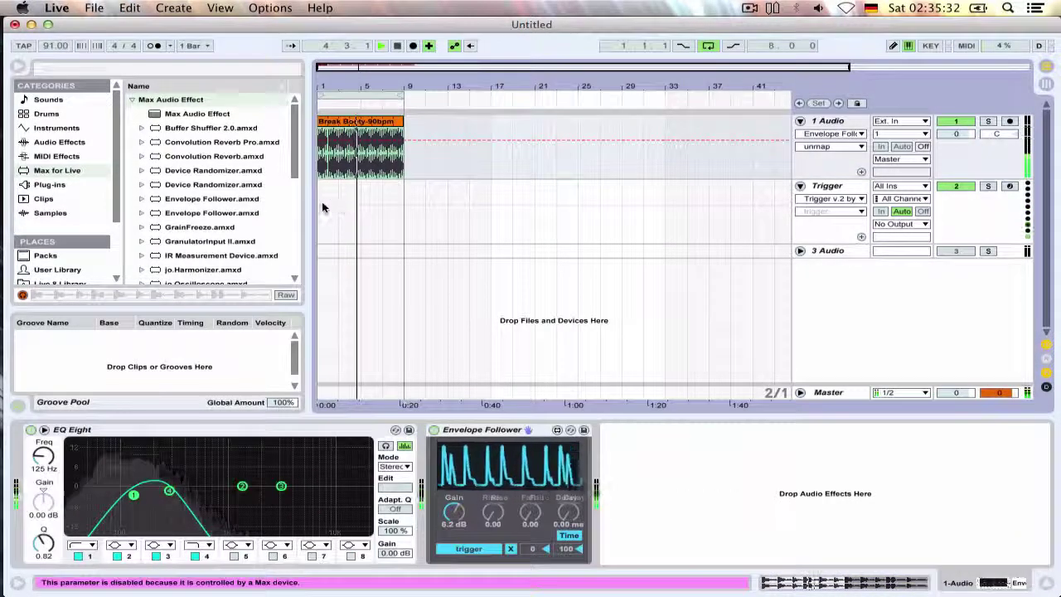
click(828, 186)
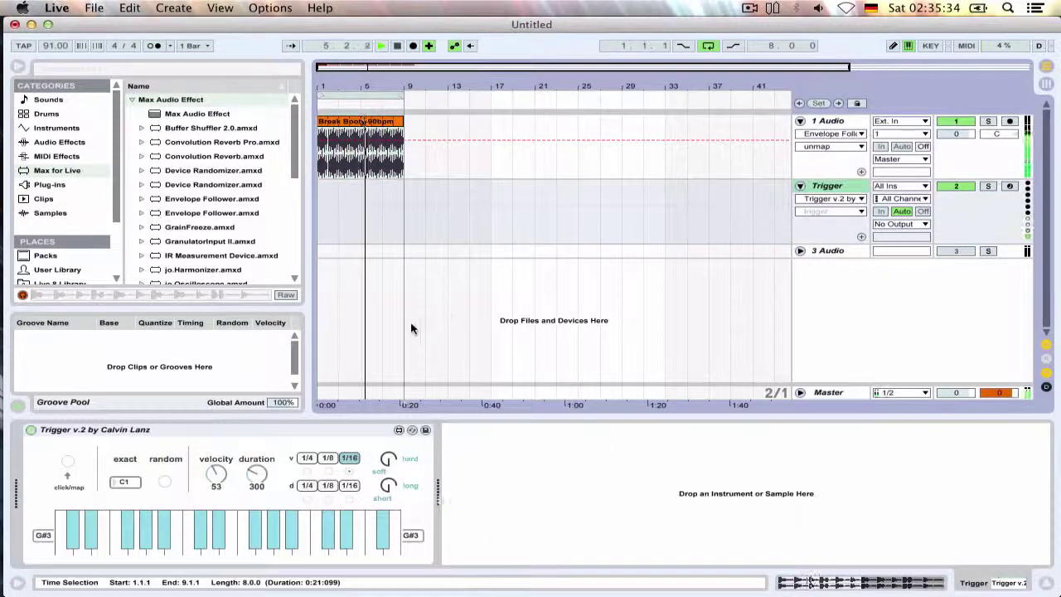
click(348, 458)
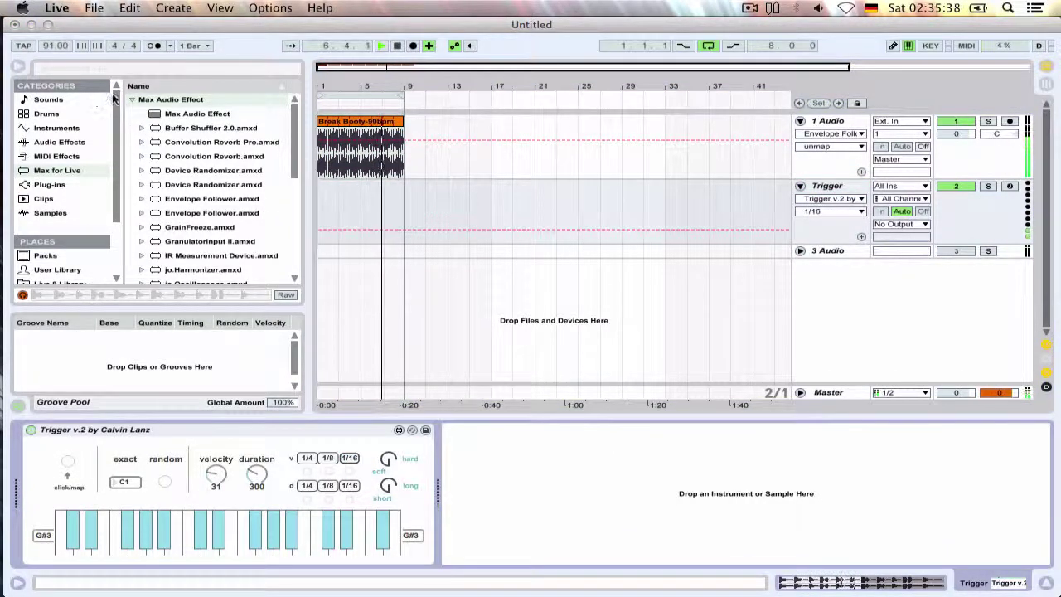
Load the Kit-BrightRoom.adg drum kit onto the Trigger track after Trigger v.2.
click(133, 100)
click(65, 101)
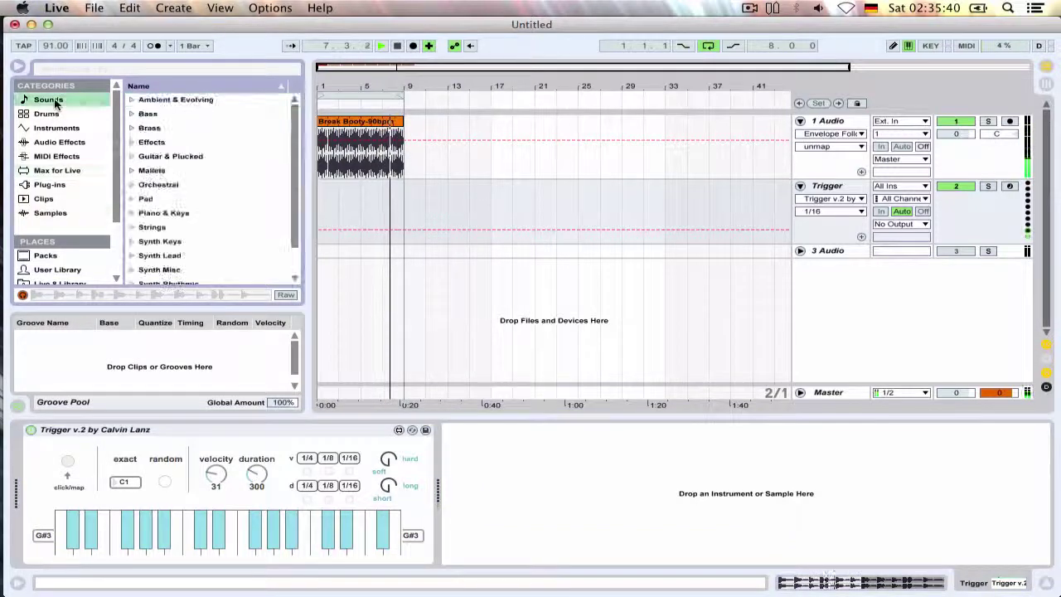
click(70, 114)
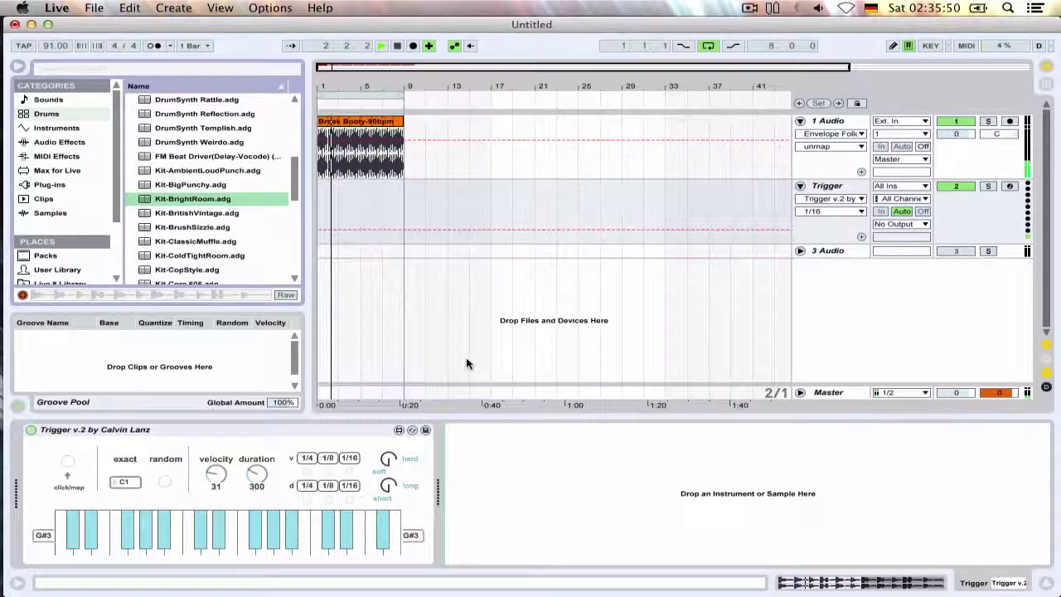
key(Return)
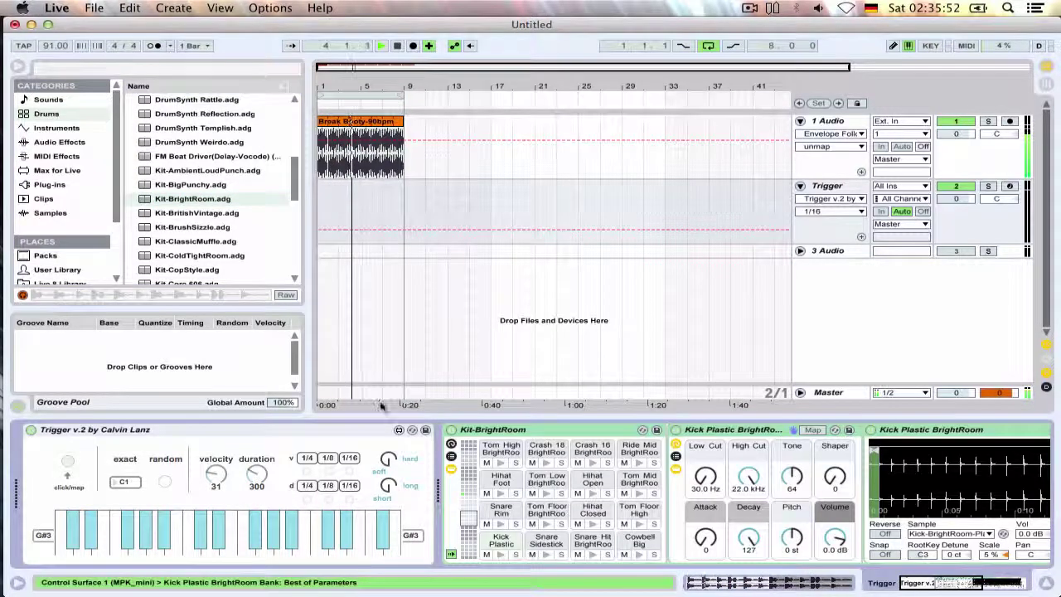
Set the Trigger v.2 velocity to 65 and audition the drum kit on its keyboard, playing F#1 and sweeping from C1 to F#3.
click(124, 541)
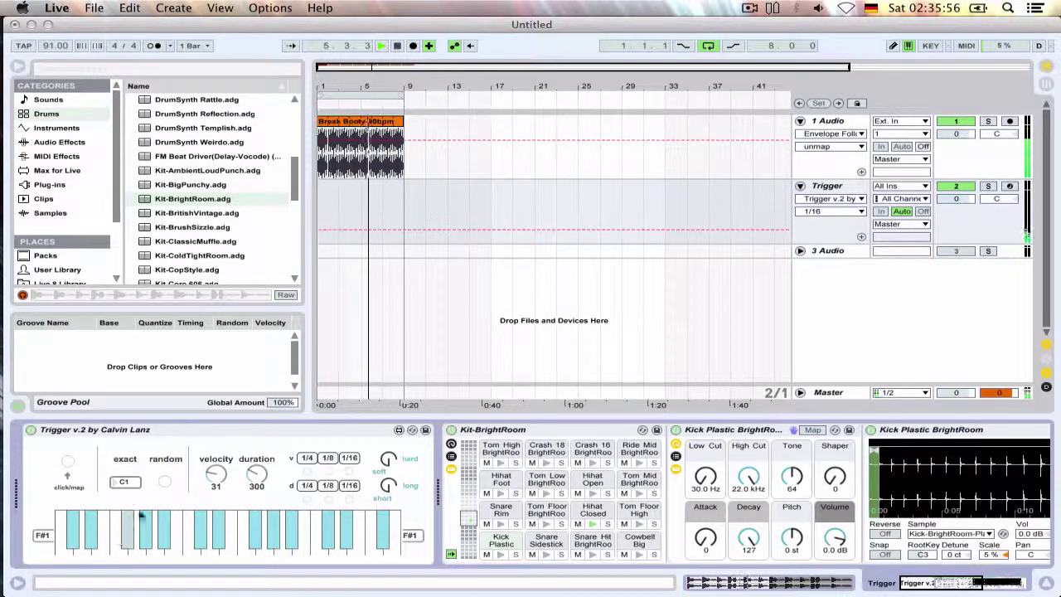
drag(215, 474, 209, 447)
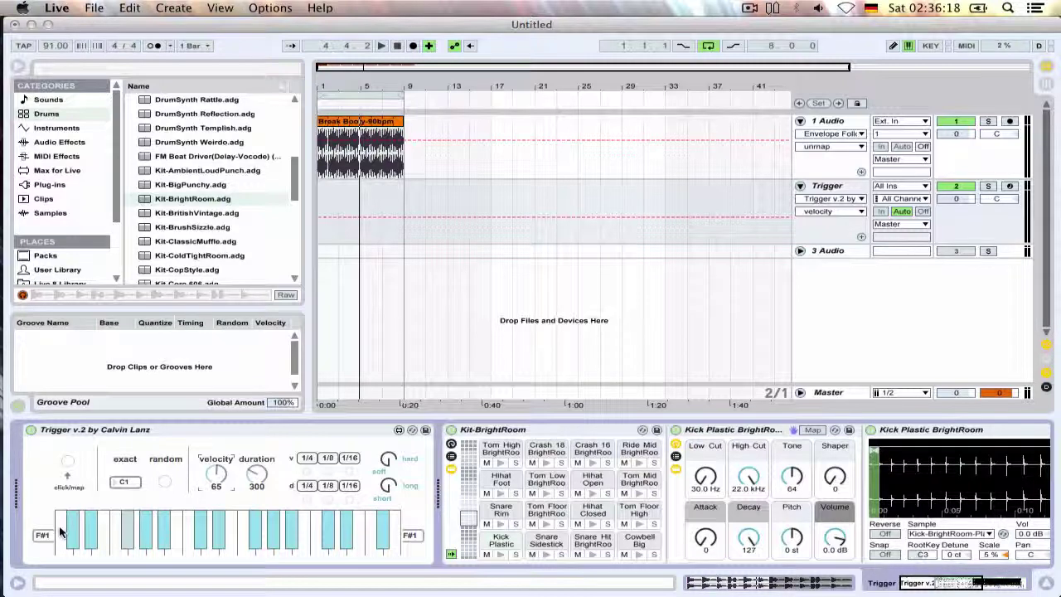
click(63, 533)
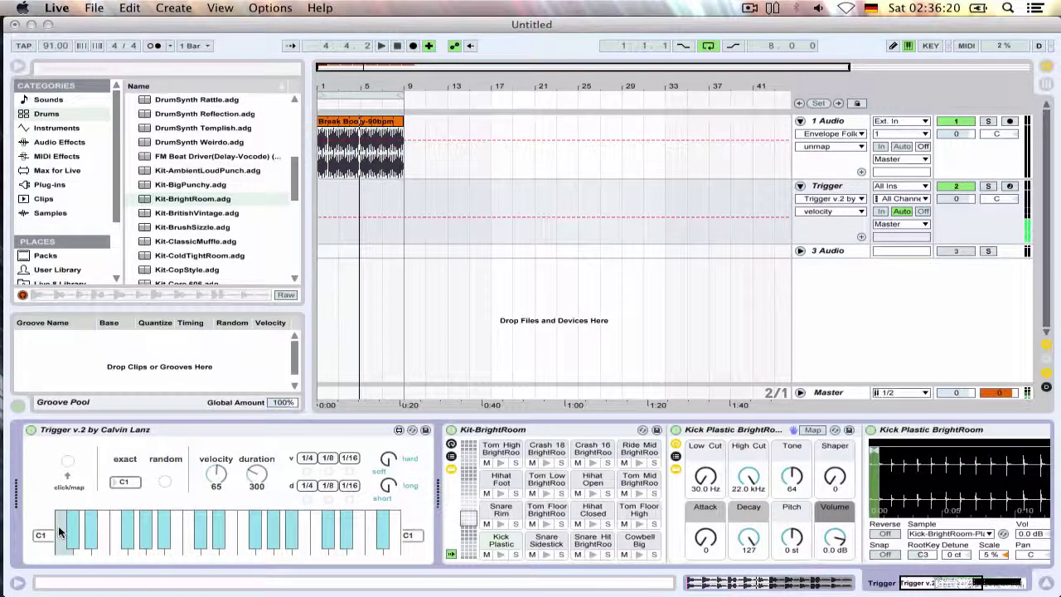
drag(63, 533, 386, 538)
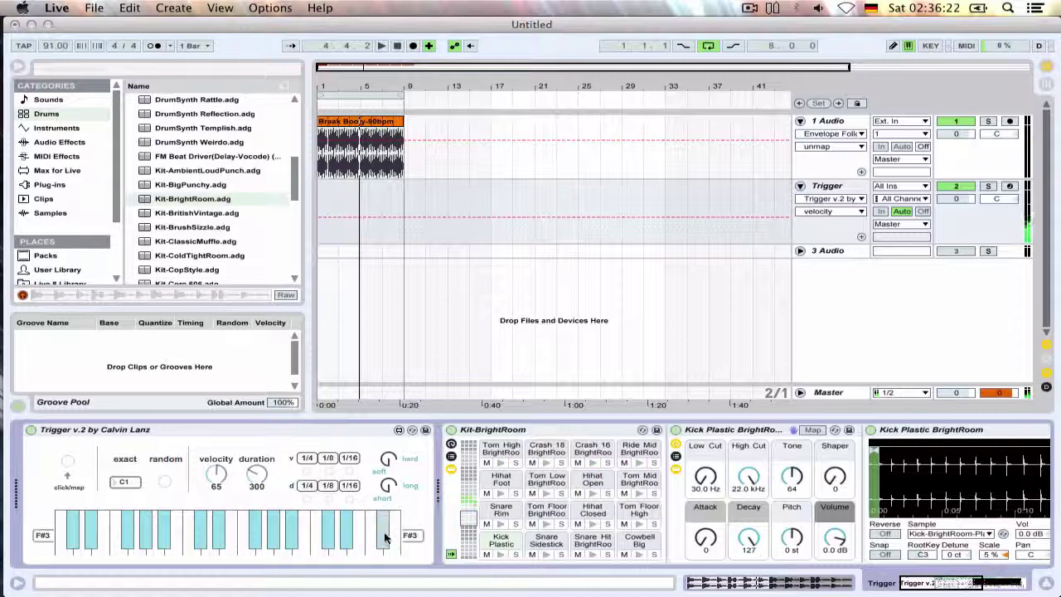
Audition more of the drum kit on the Trigger v.2 keyboard, sweeping up to G#3 and finishing on C1.
click(166, 540)
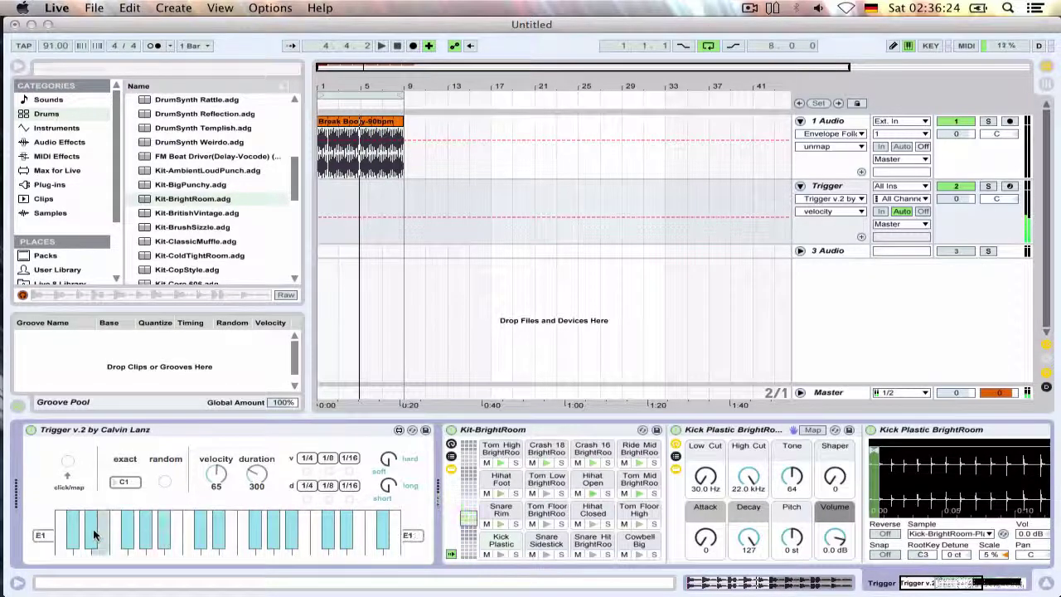
click(53, 533)
drag(173, 523, 400, 525)
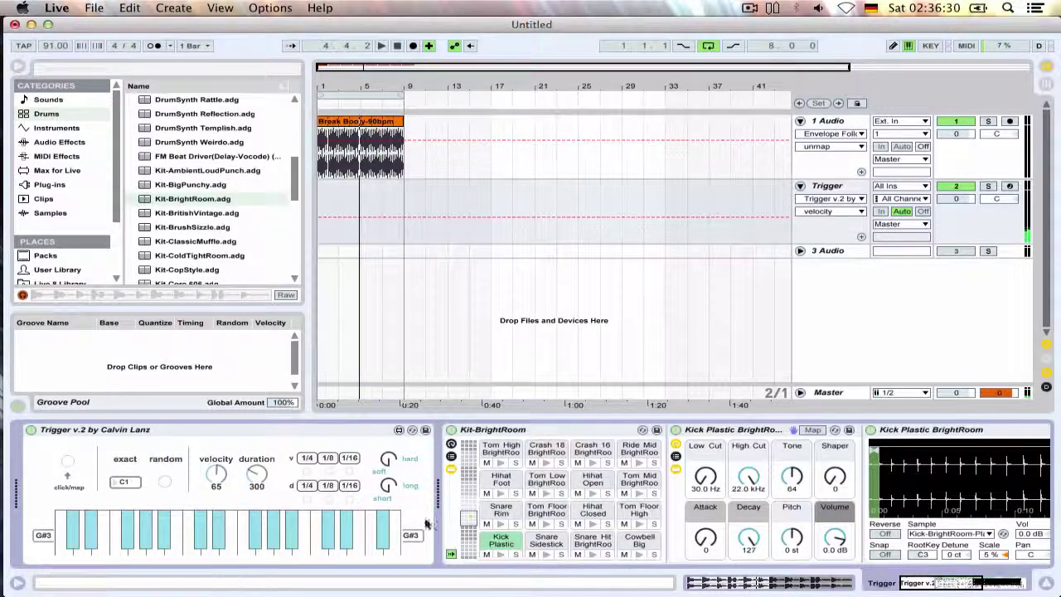
click(67, 531)
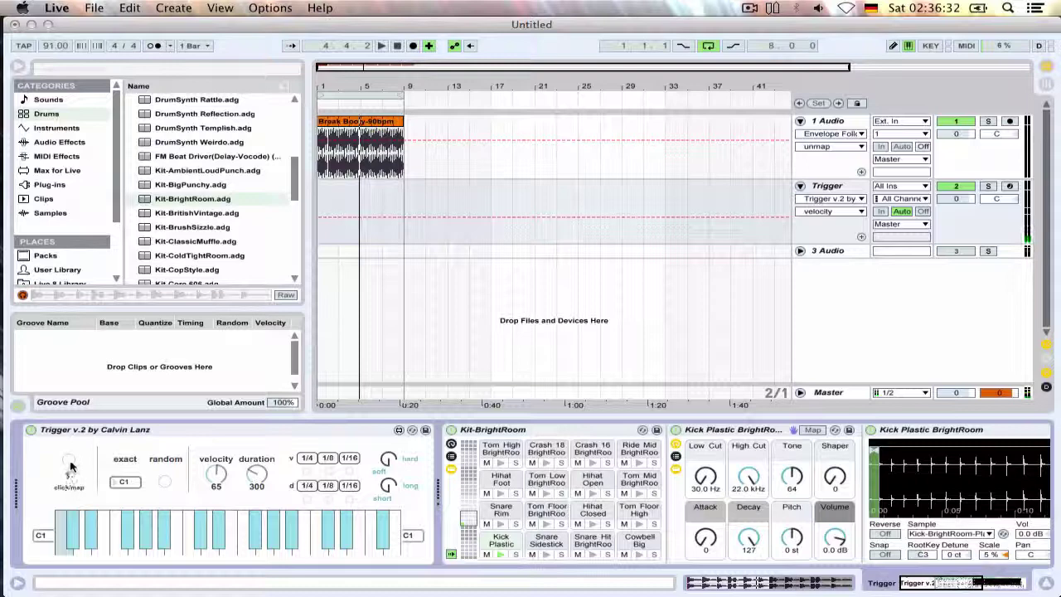
Fire the current note once, start playback of the drum loop, and change the triggered note to C#1, A#1 and C#3.
click(71, 467)
key(space)
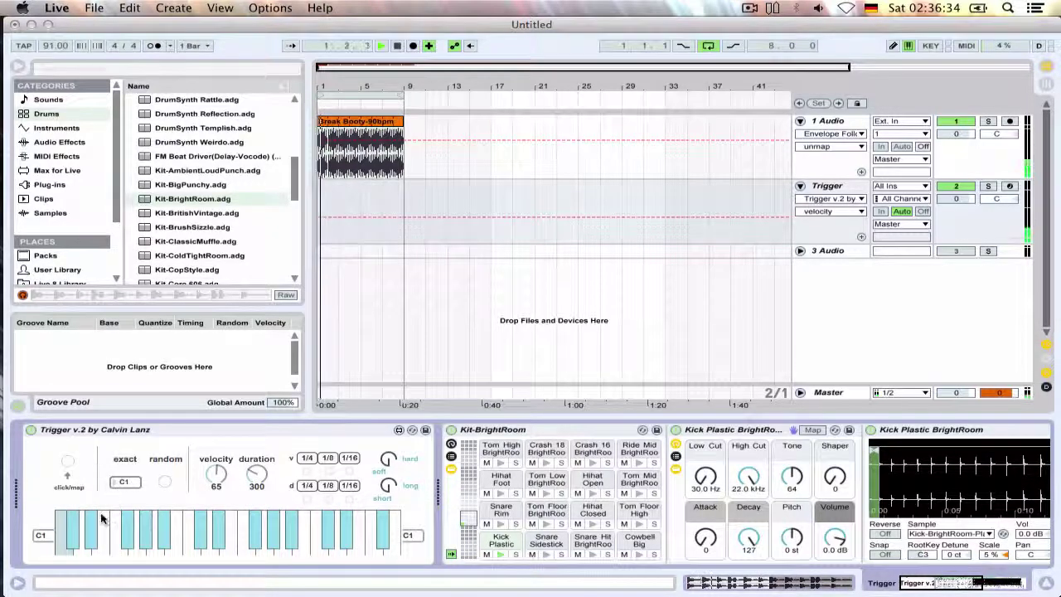
click(74, 535)
click(161, 536)
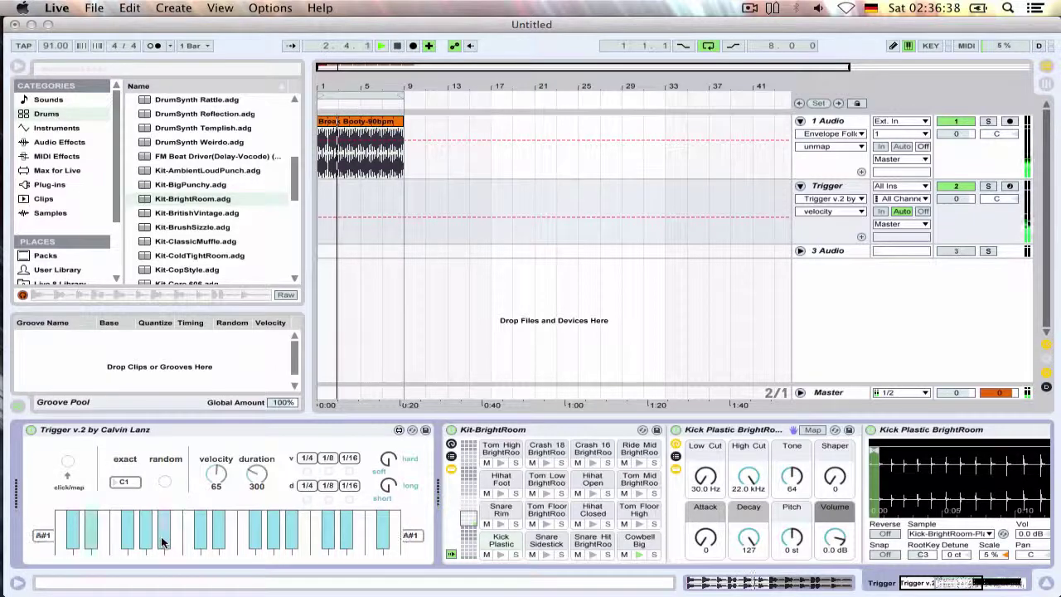
click(324, 543)
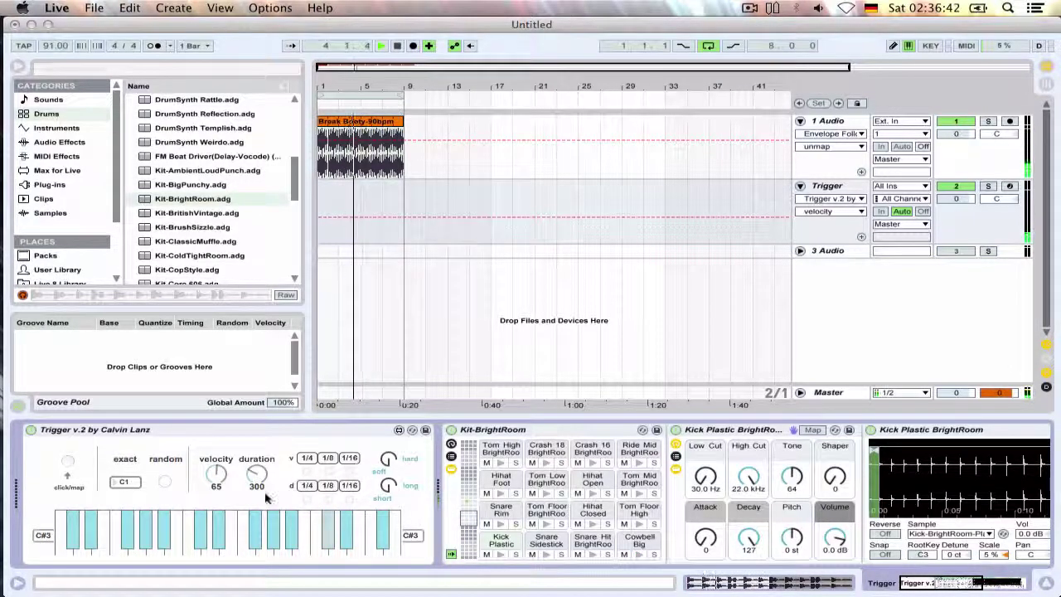
Randomize the triggered note repeatedly while the loop plays, and raise the Trigger v.2 velocity to 84.
click(166, 483)
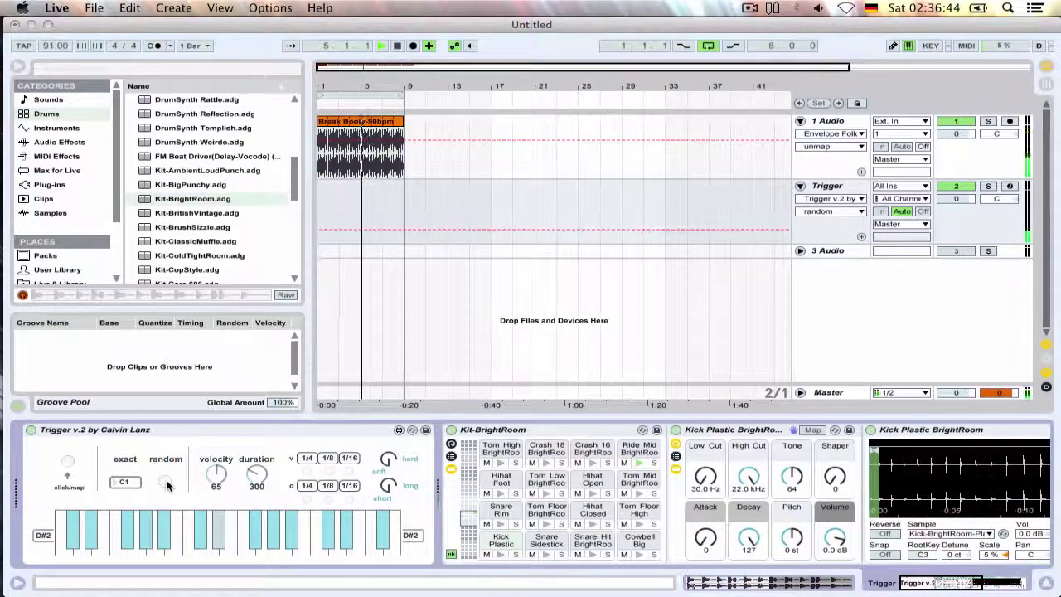
click(166, 485)
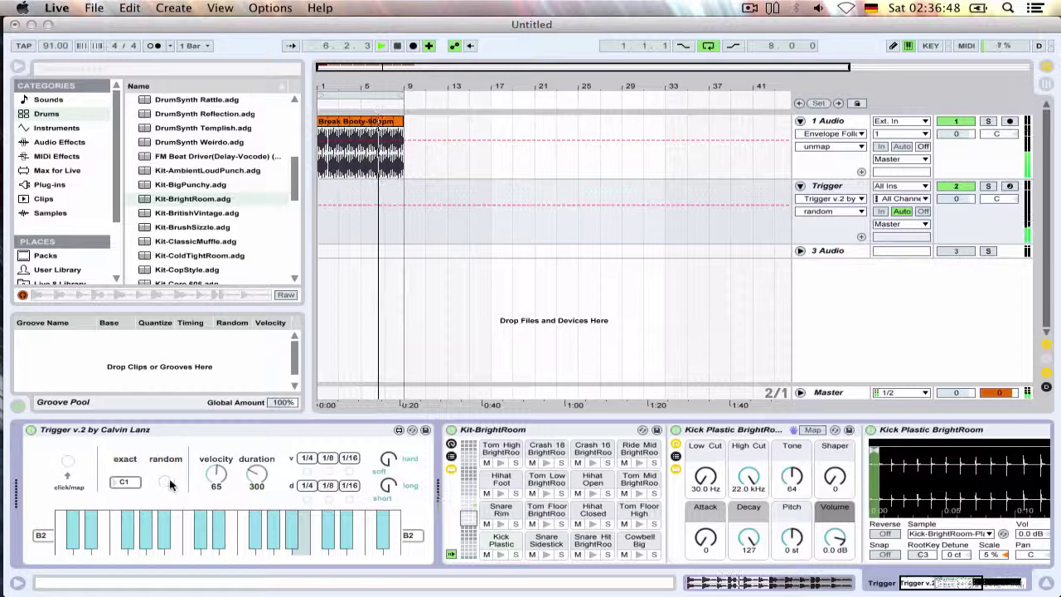
drag(218, 474, 217, 459)
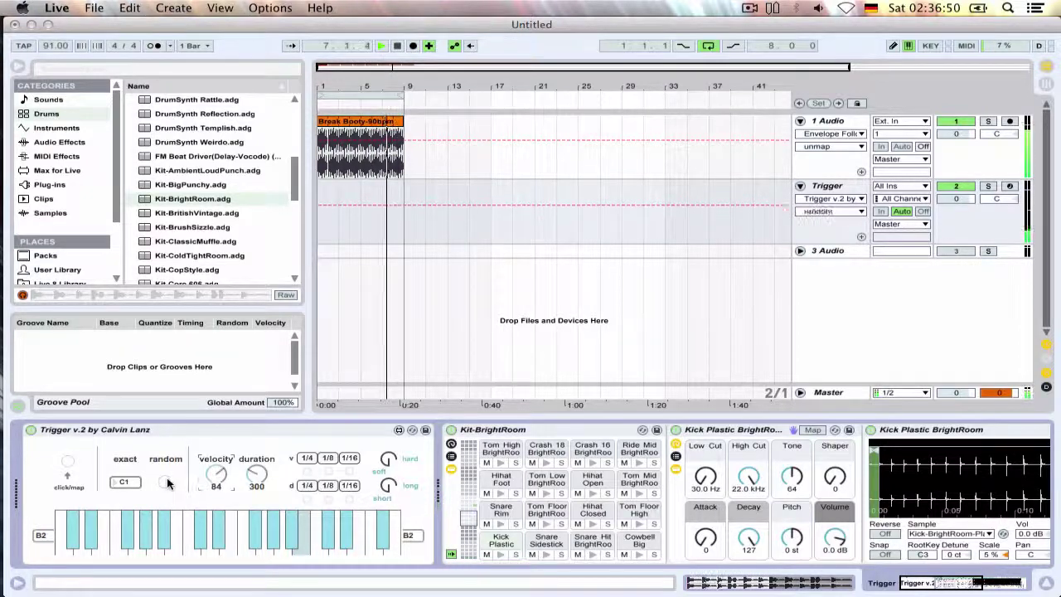
click(167, 483)
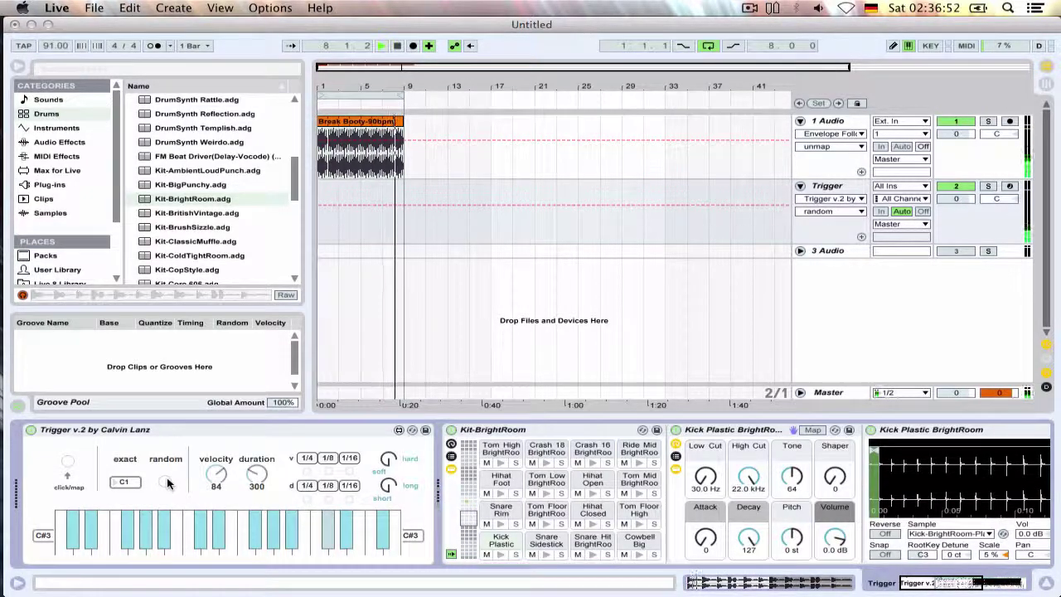
click(167, 483)
Set the exact note to B1, and try the keyboard notes E2, A#2, F2 and C#3 against the loop.
mouse_move(132, 485)
mouse_down()
mouse_move(129, 470)
mouse_move(130, 480)
mouse_up()
click(230, 530)
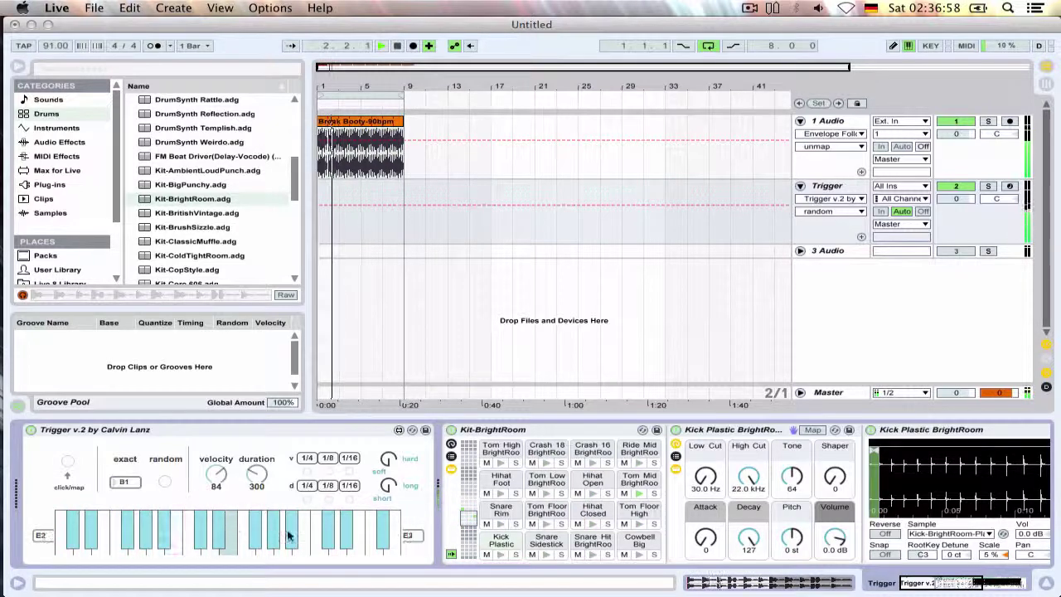
click(289, 536)
click(249, 542)
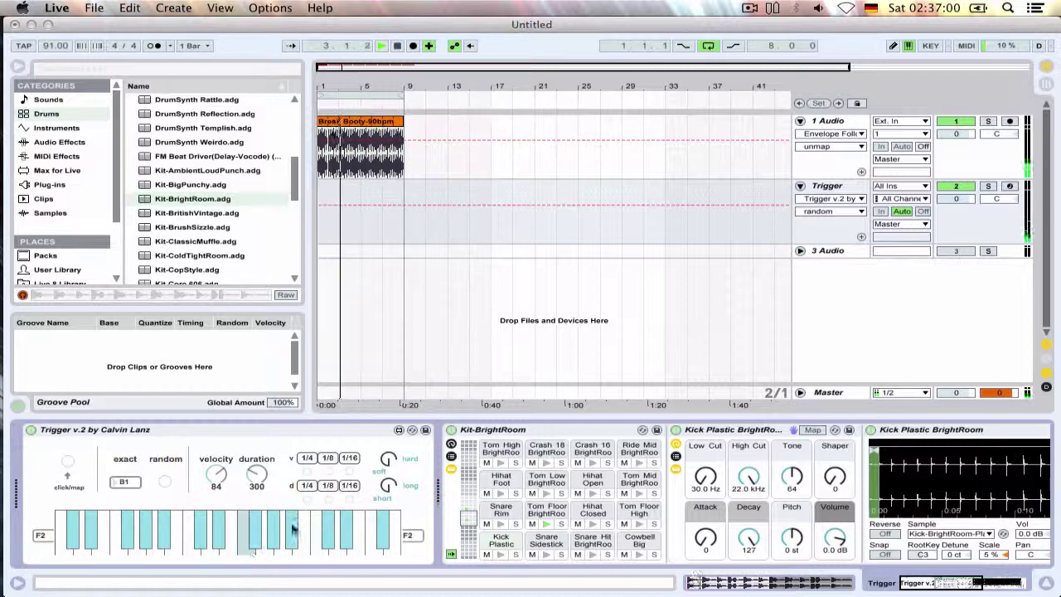
click(329, 543)
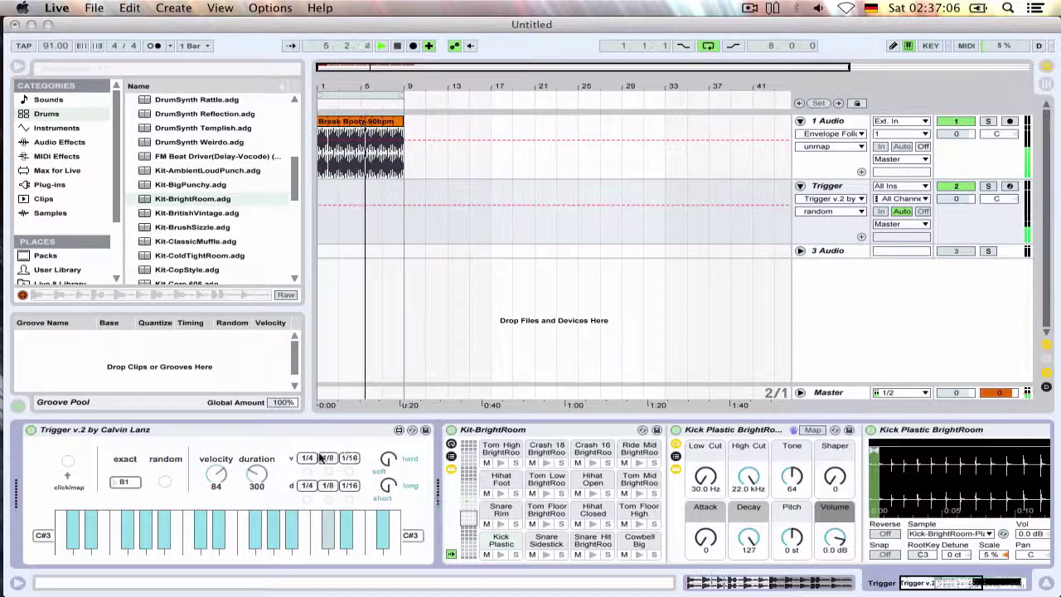
Turn on the 1/16 velocity option in Trigger v.2 and adjust its hard/soft amount.
click(349, 458)
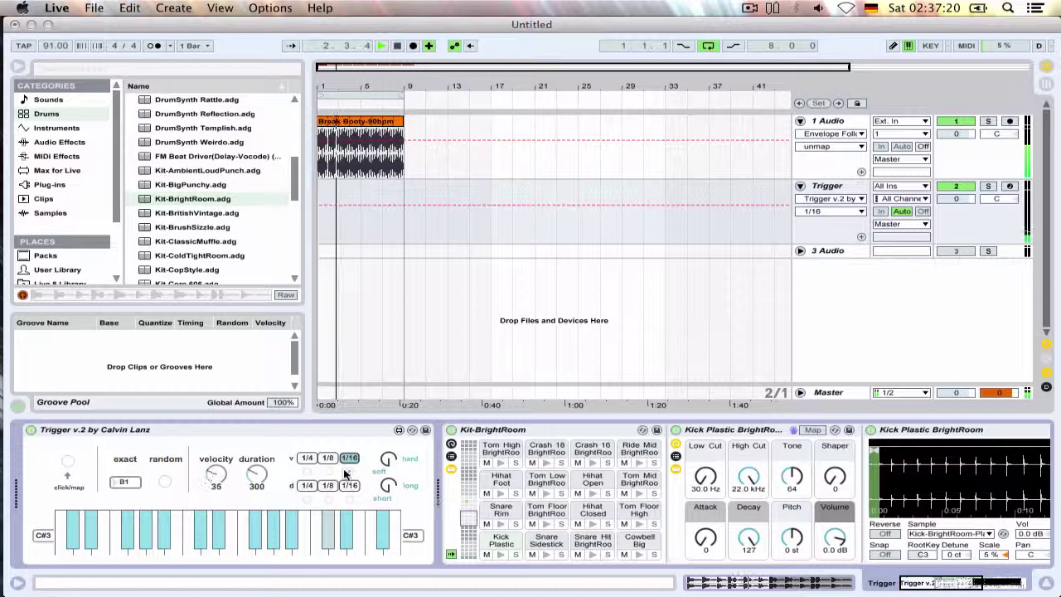
click(388, 463)
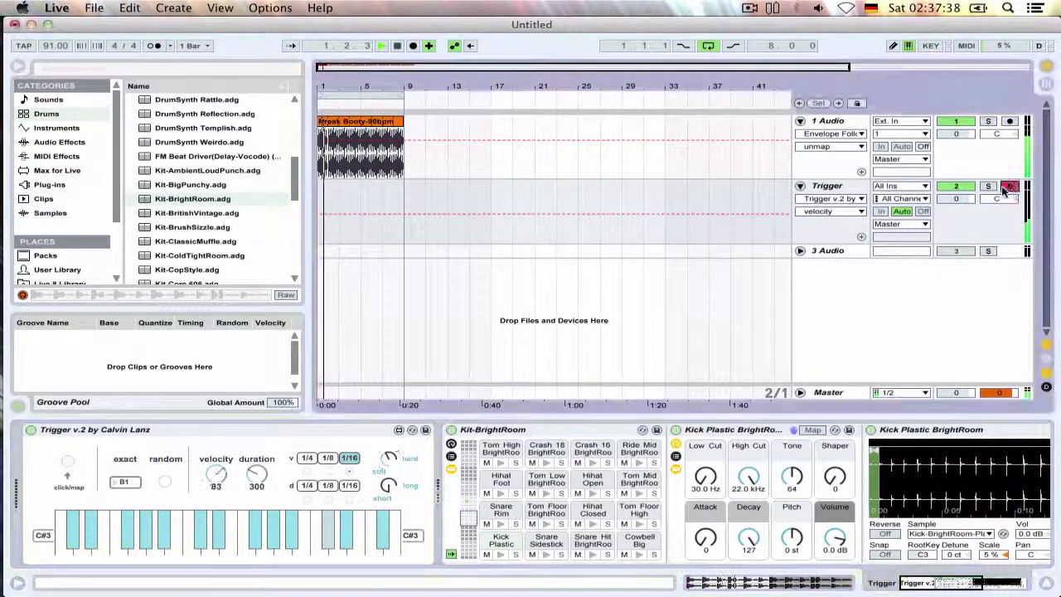
Record the armed Trigger track from about bar 2 to bar 5, disarm it and stop the transport.
click(413, 46)
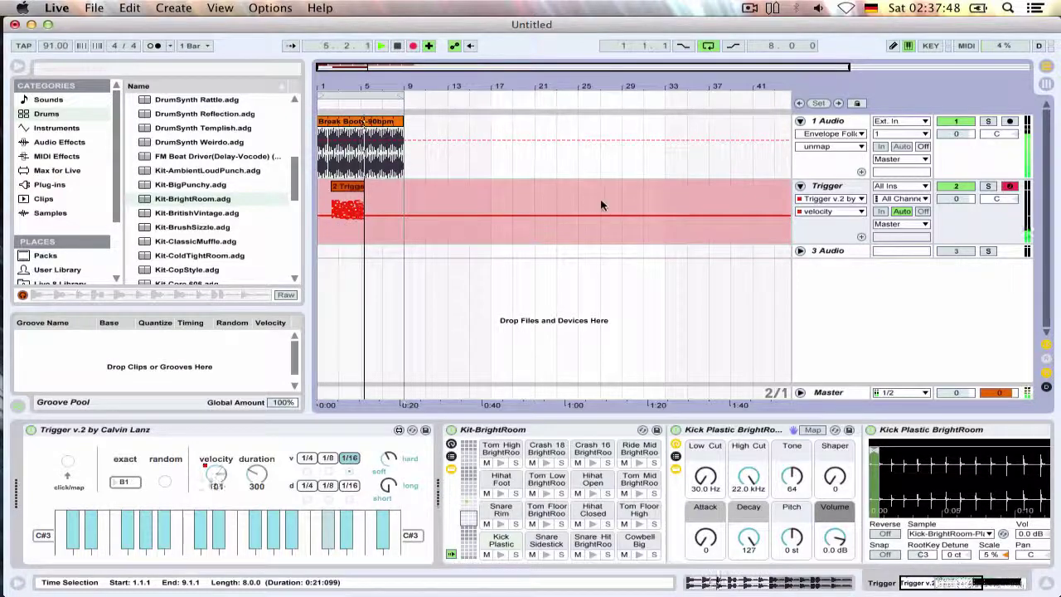
click(1009, 187)
key(space)
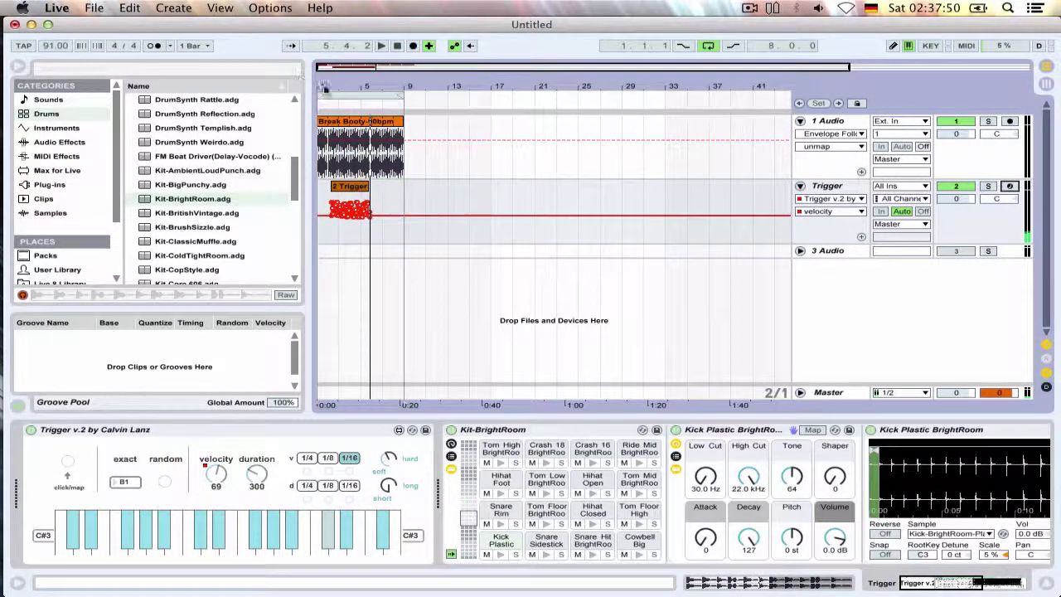
Inspect the recorded velocity automation, and delete both the recorded Trigger clip and the velocity automation.
drag(325, 88, 266, 190)
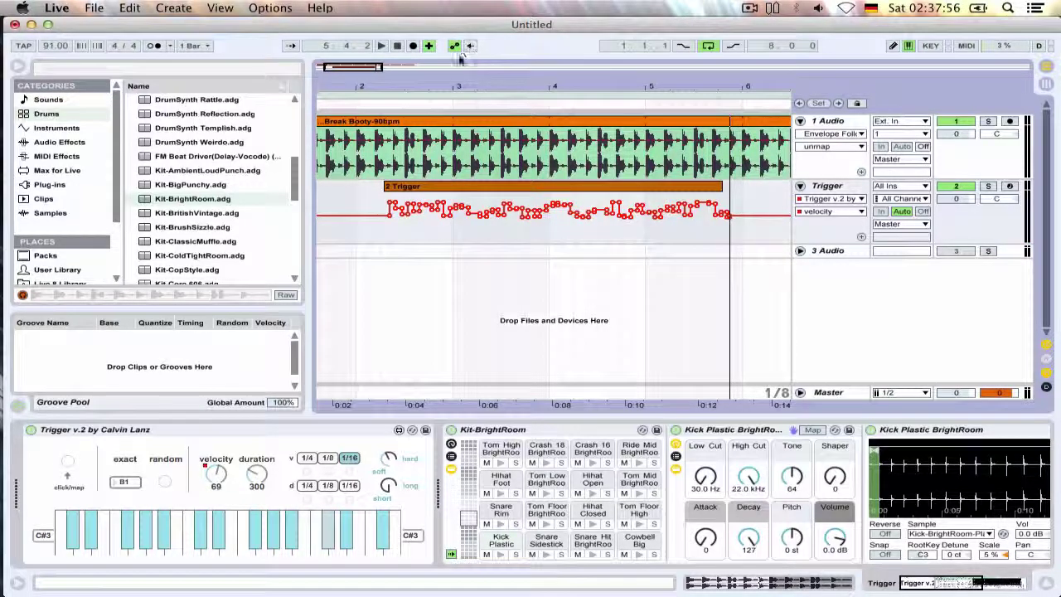
drag(455, 86, 455, 25)
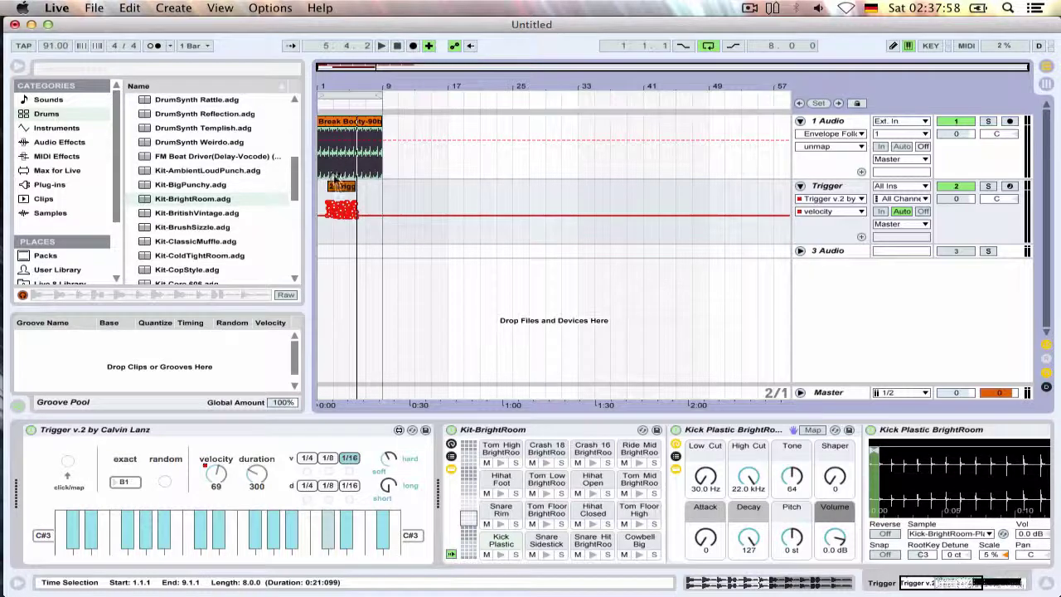
click(335, 182)
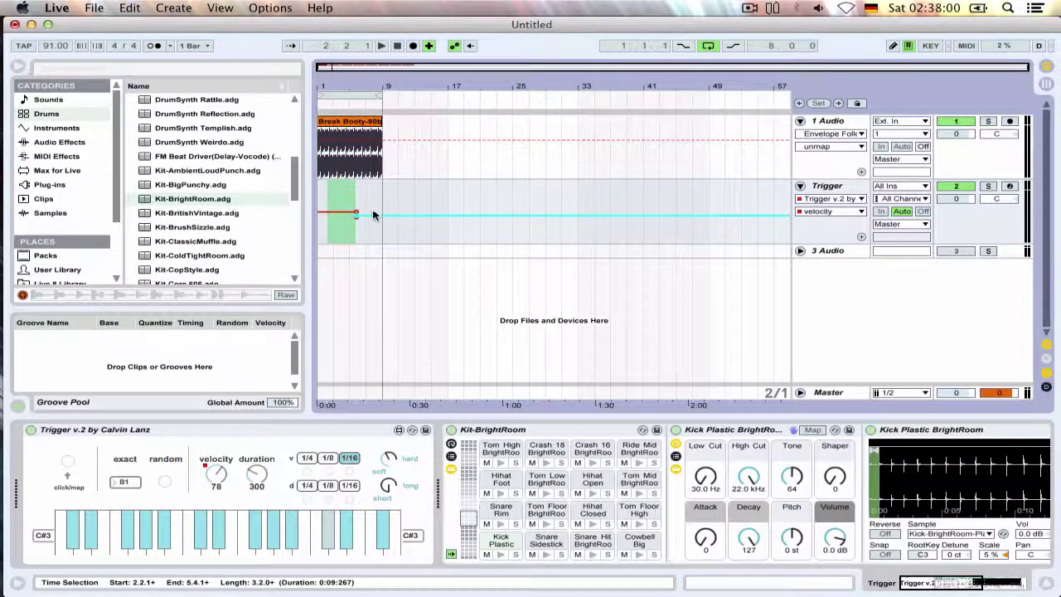
drag(367, 217, 324, 227)
click(216, 478)
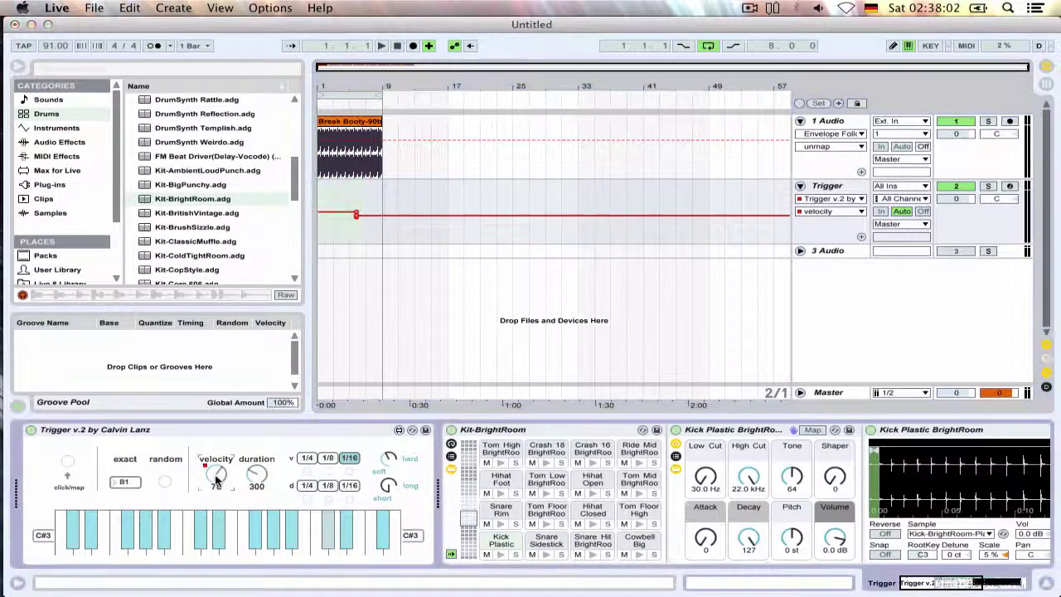
right_click(216, 480)
click(232, 527)
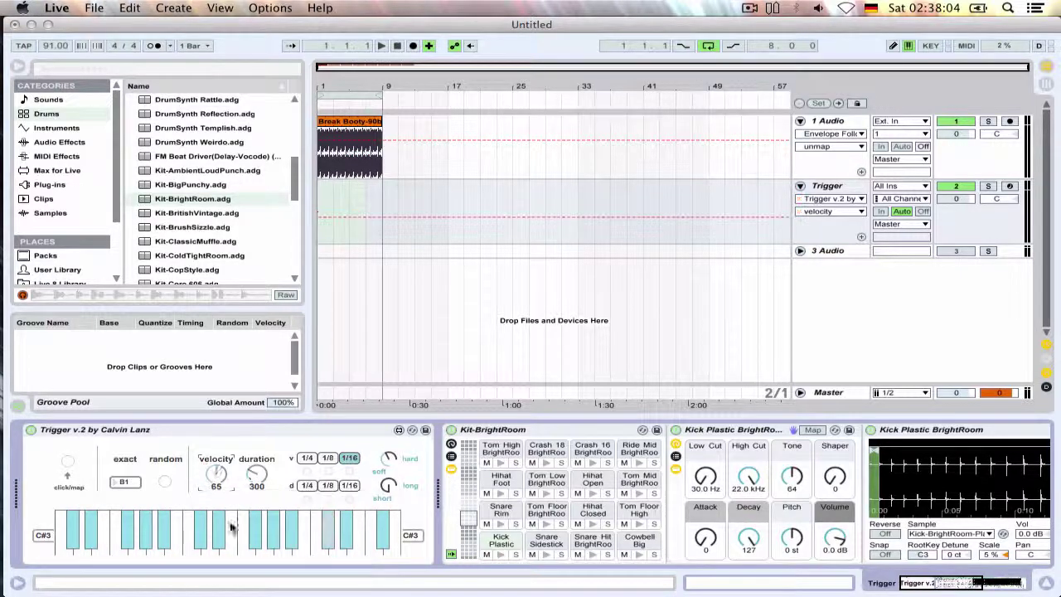
click(322, 195)
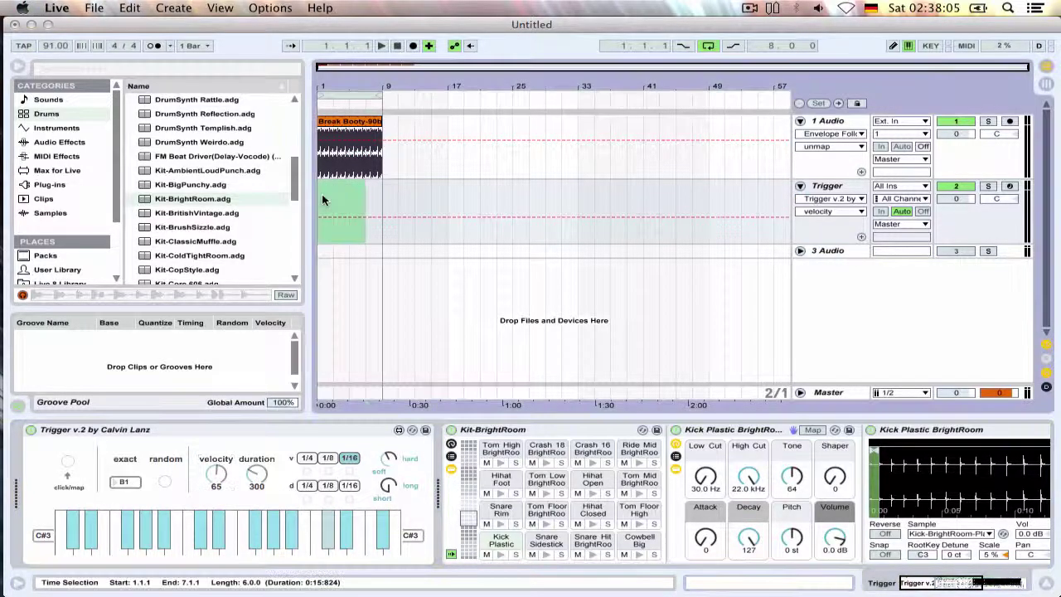
Unfold the 3 Audio track and set its input to Trigger, keeping its output on Master.
click(830, 252)
click(800, 251)
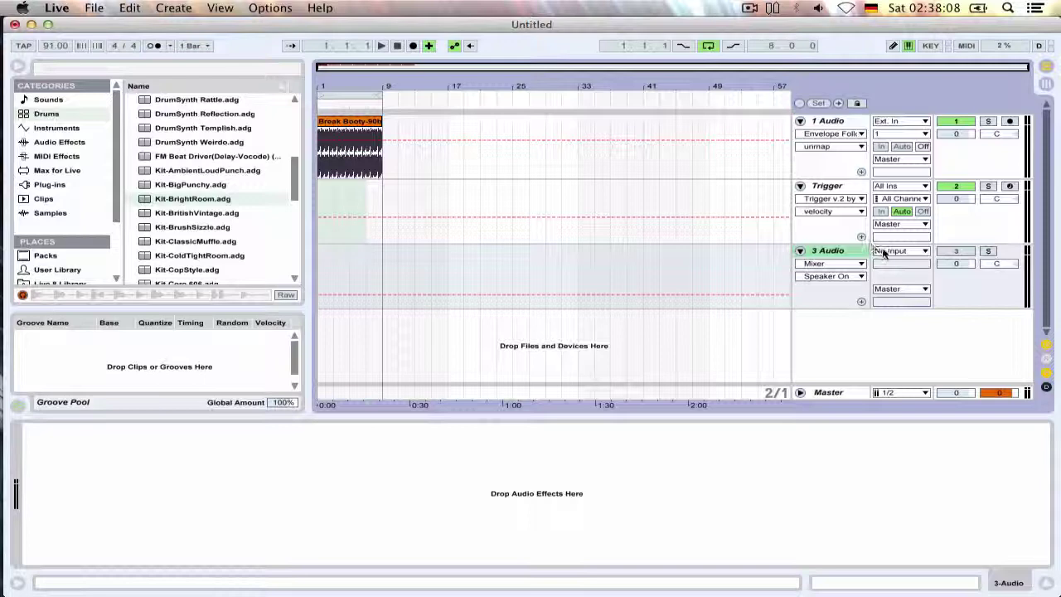
click(884, 251)
click(840, 253)
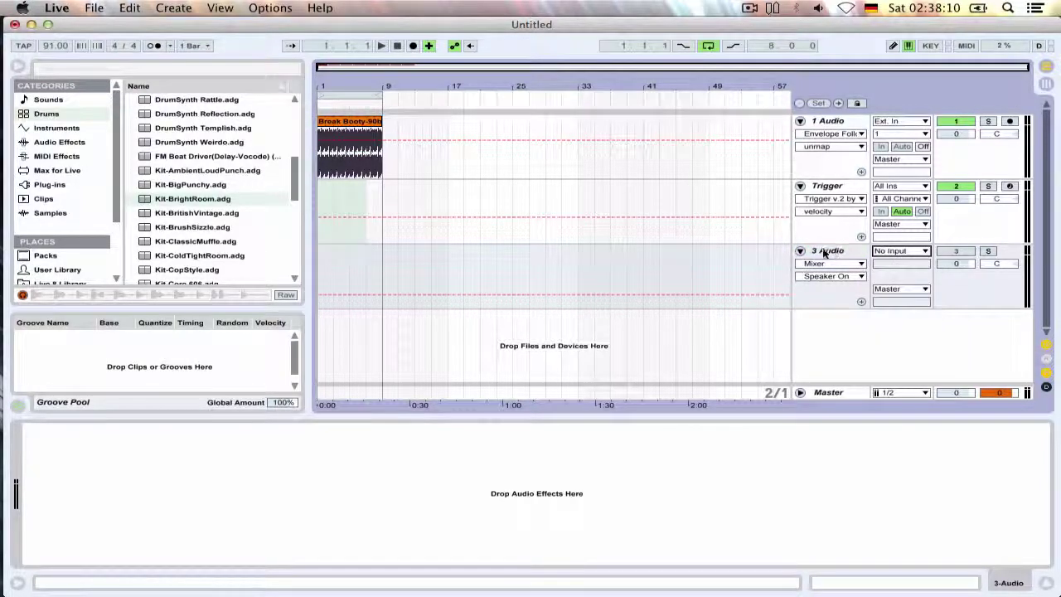
click(893, 254)
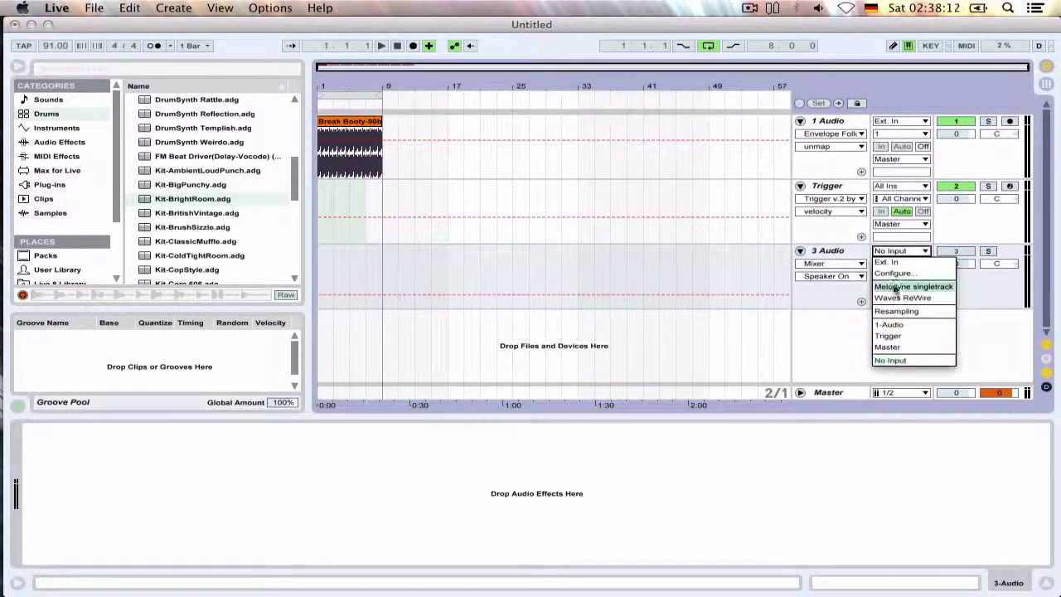
click(887, 336)
click(903, 289)
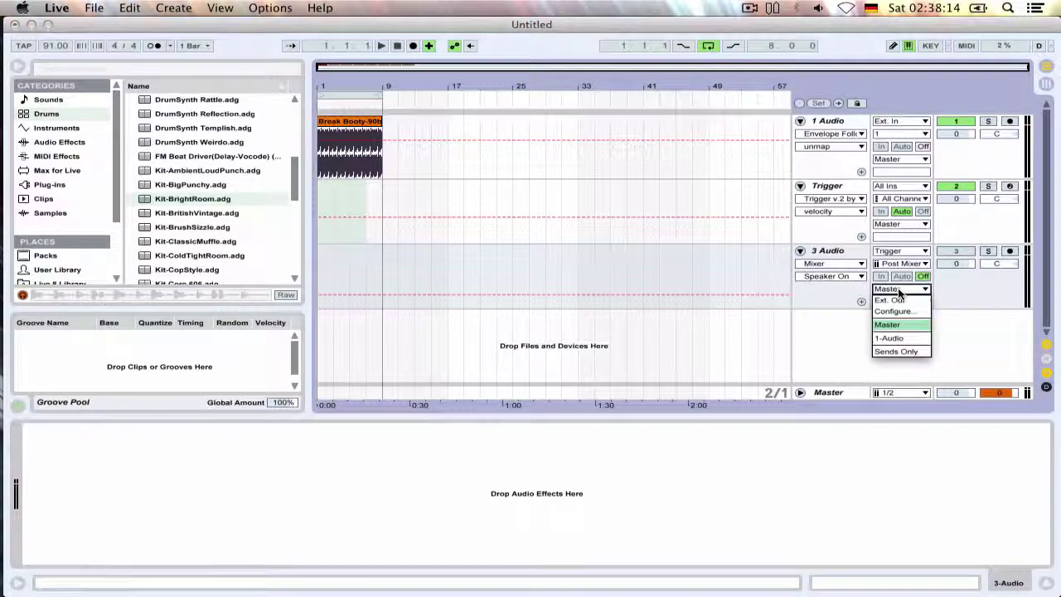
click(901, 290)
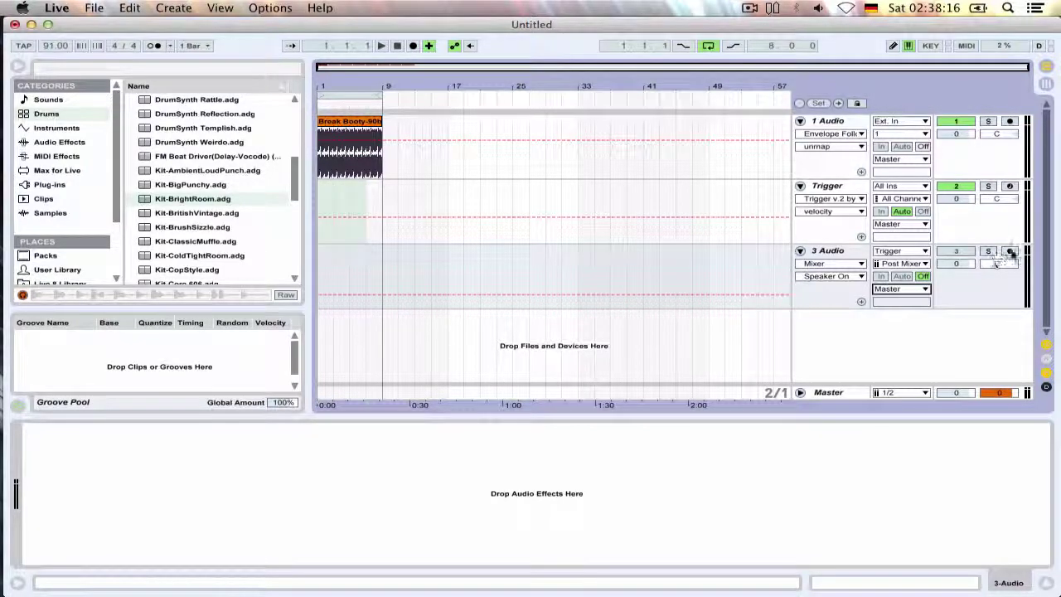
Arm the 3 Audio track and record the triggered drums from bar 1 to about bar 5.
click(953, 251)
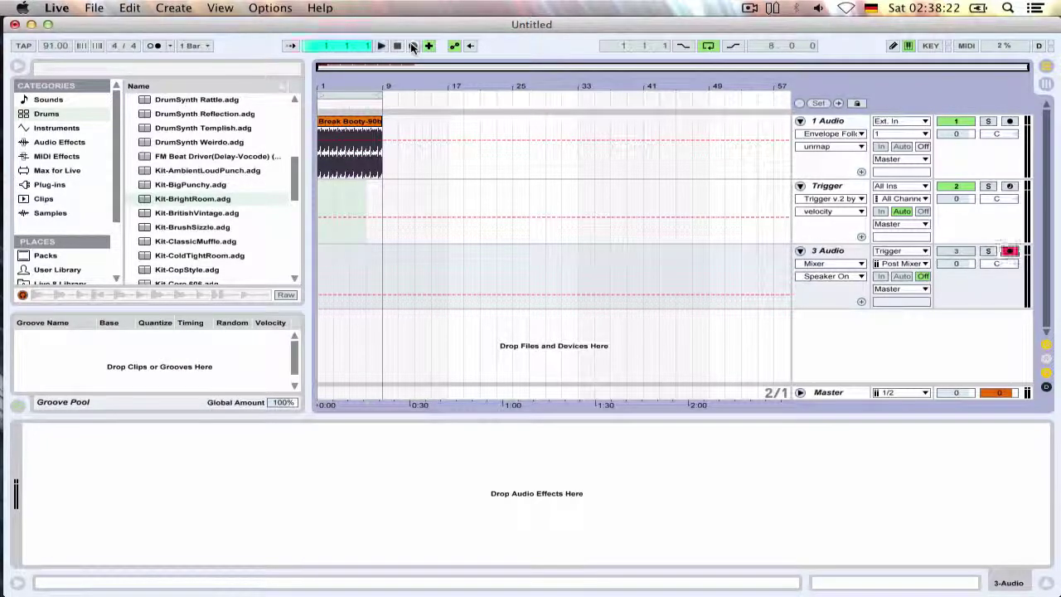
click(412, 47)
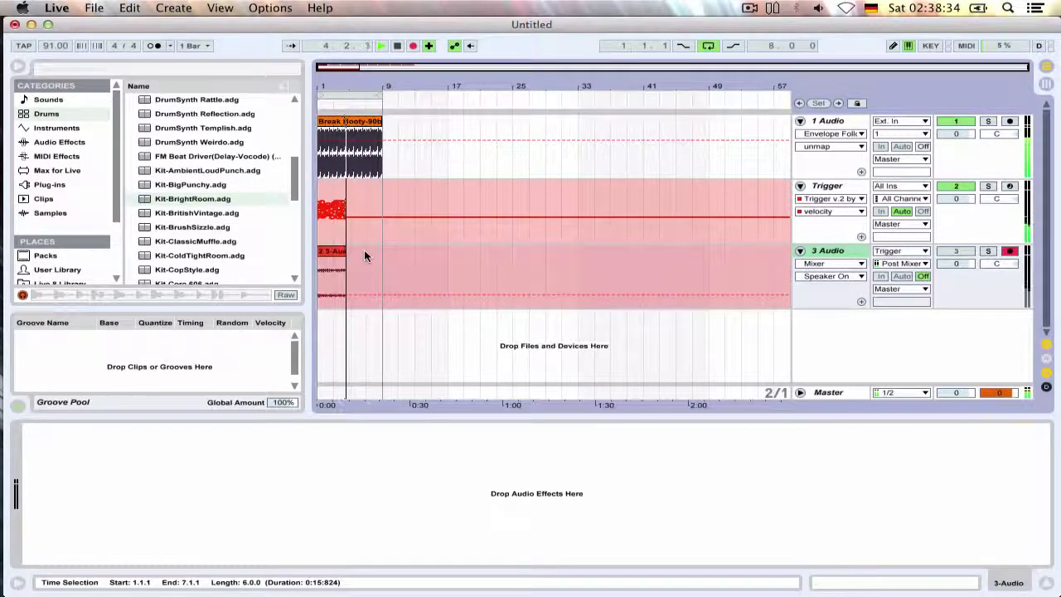
key(space)
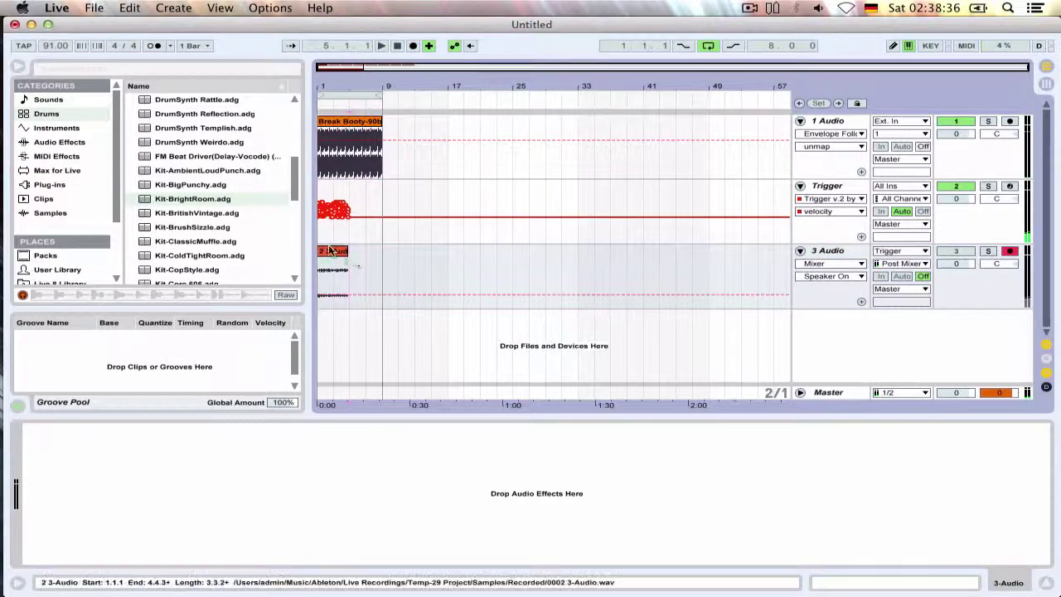
Solo the 3 Audio track, play back its recording, and add 1 Audio to the solo.
click(989, 251)
key(space)
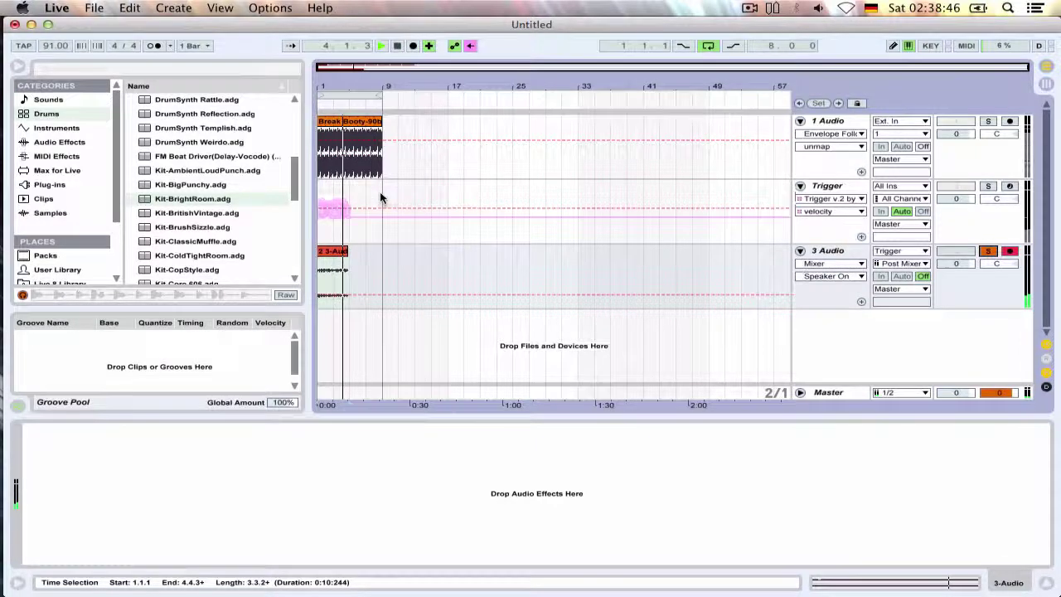
key(space)
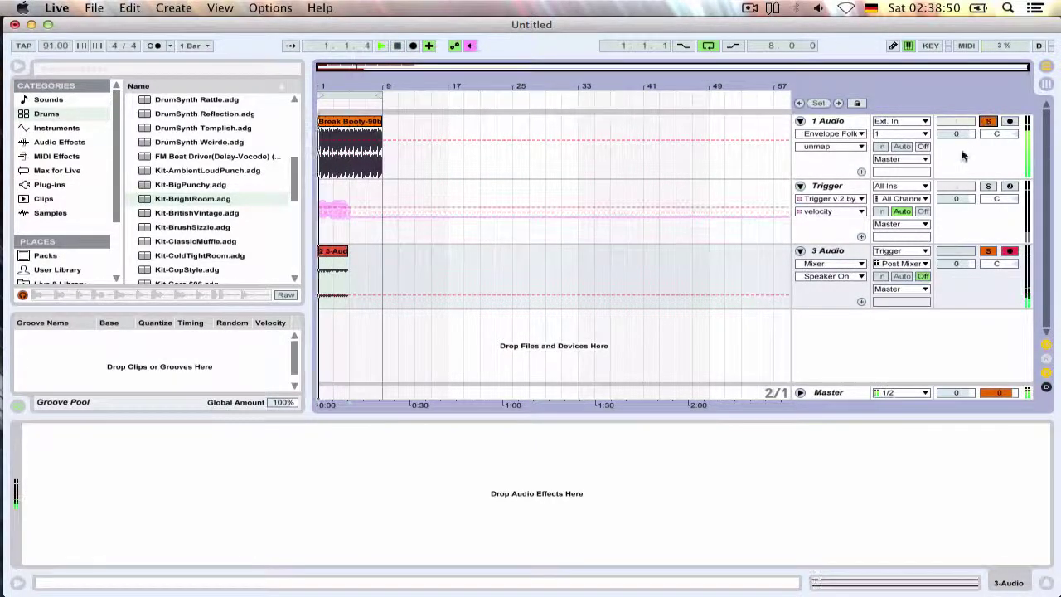
Show the Trigger track's devices and solo the Trigger track along with the other two.
click(829, 186)
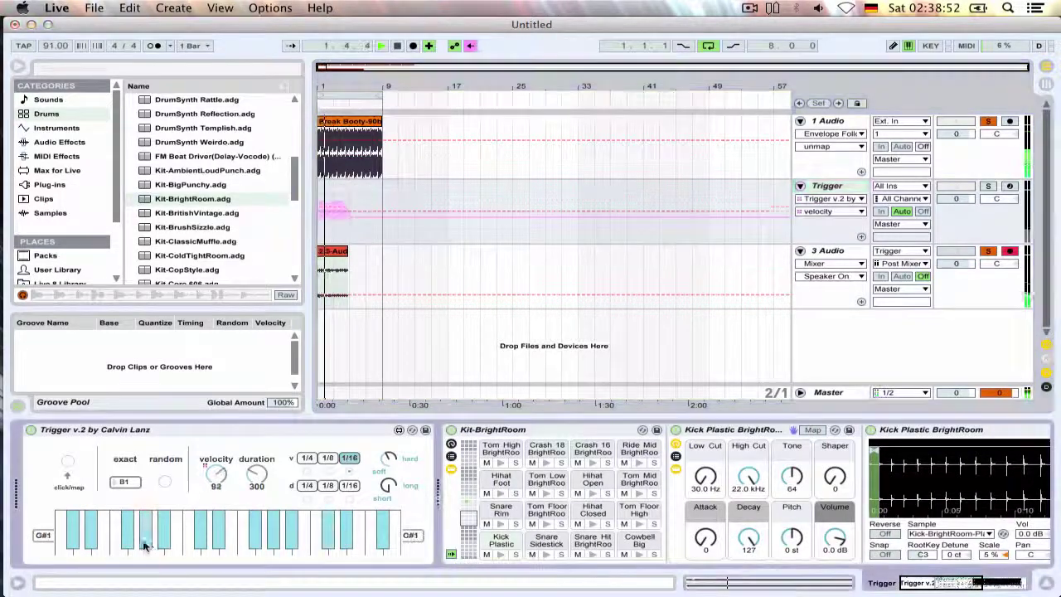
click(989, 187)
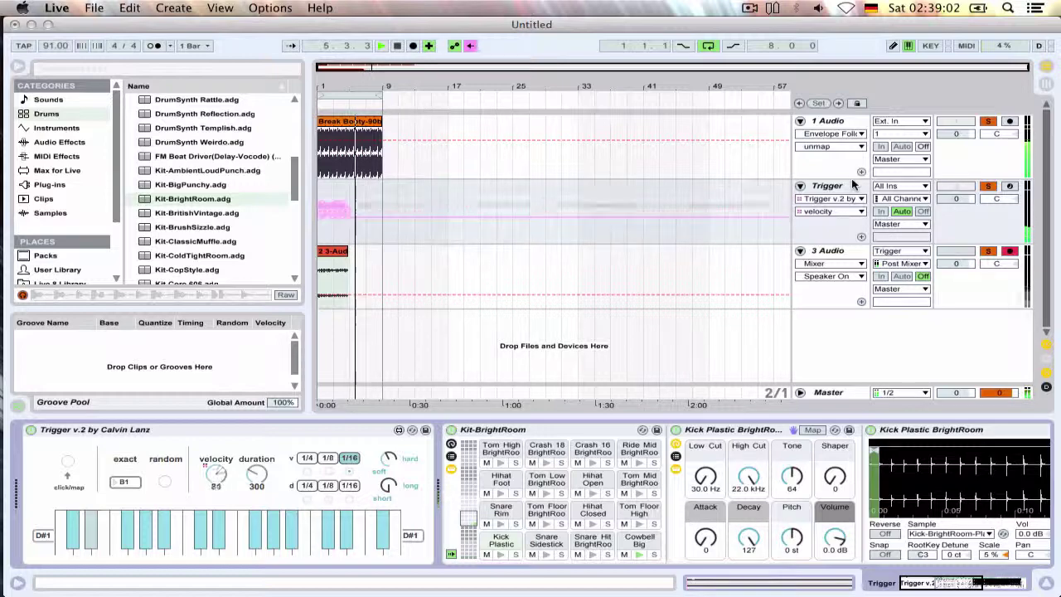
Delete the automation of the velocity parameter in Trigger v.2.
right_click(216, 475)
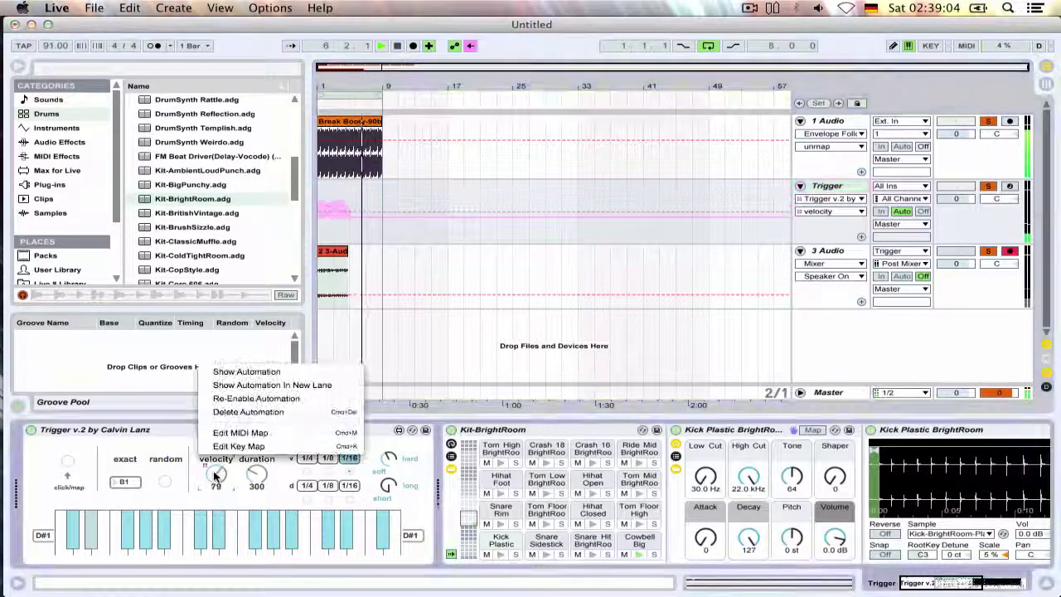
click(236, 412)
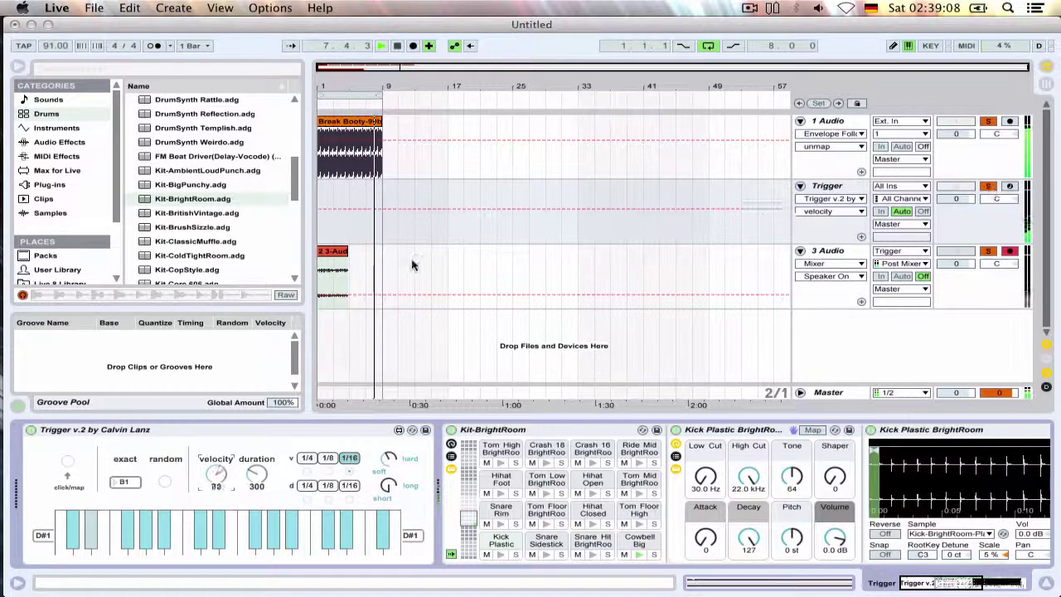
Shift the recorded clip on the 3 Audio track to start at 1.3.1 and play it against the drum loop.
click(335, 260)
click(345, 253)
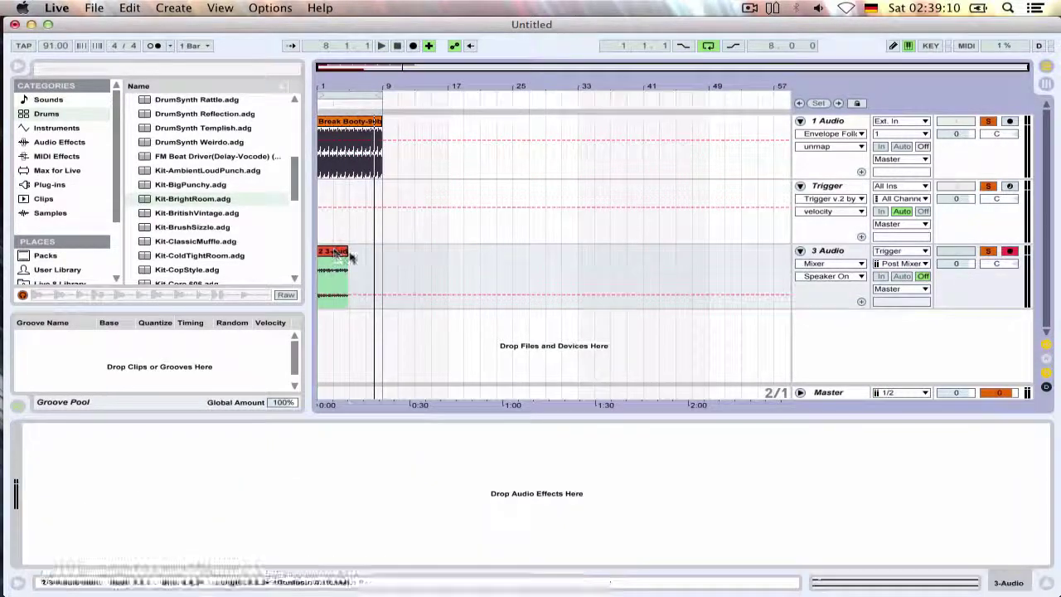
drag(331, 254, 346, 260)
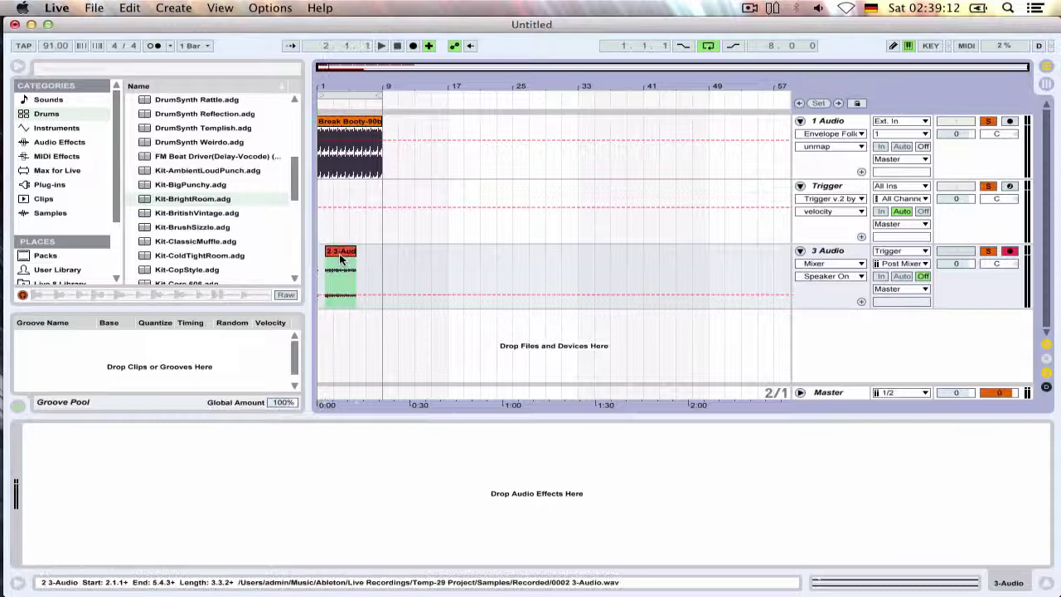
key(space)
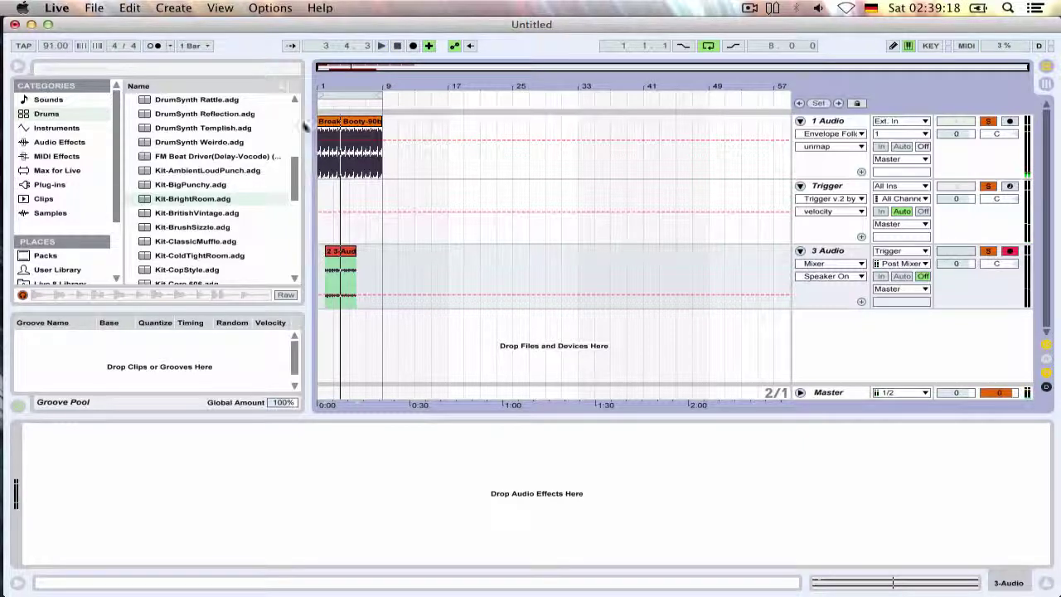
drag(332, 85, 348, 207)
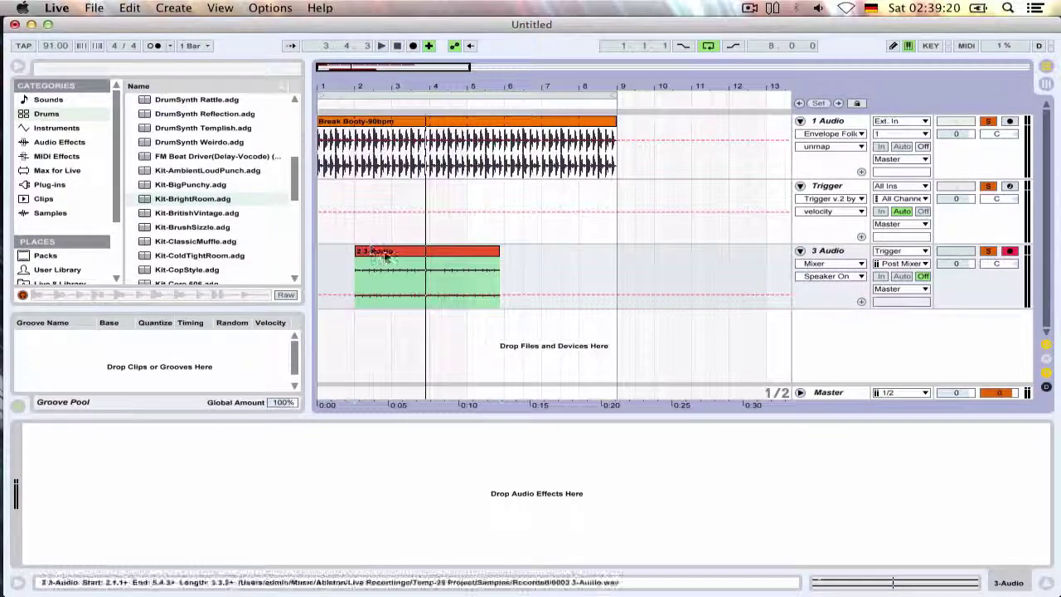
drag(383, 252, 365, 253)
key(space)
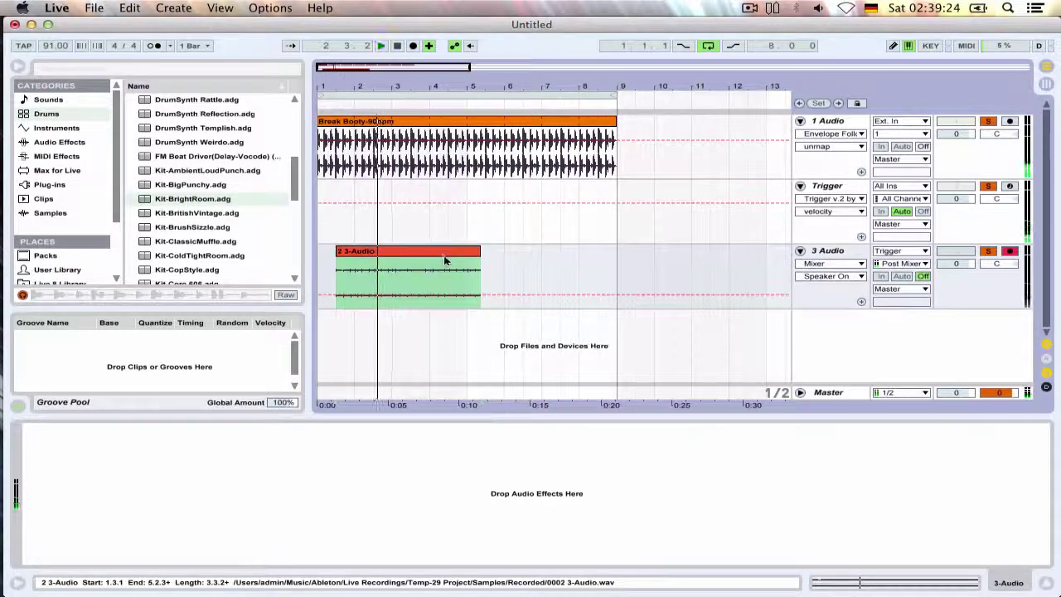
key(space)
Highlight the 1 Audio loop from 1.3.1 to 6.1.1 and compare it with the recorded clip on 3 Audio.
click(832, 187)
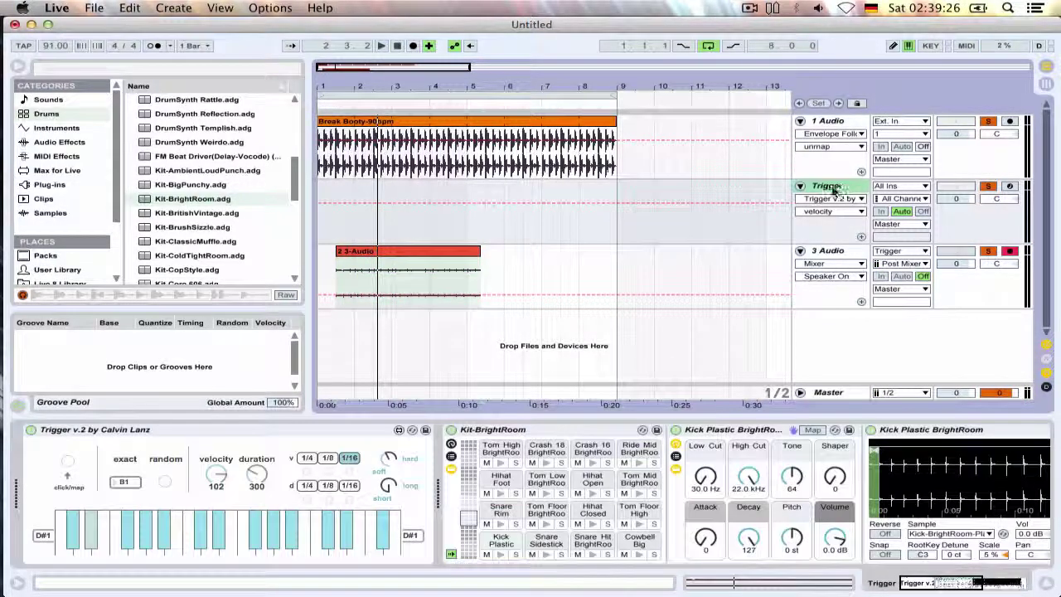
drag(340, 139, 514, 146)
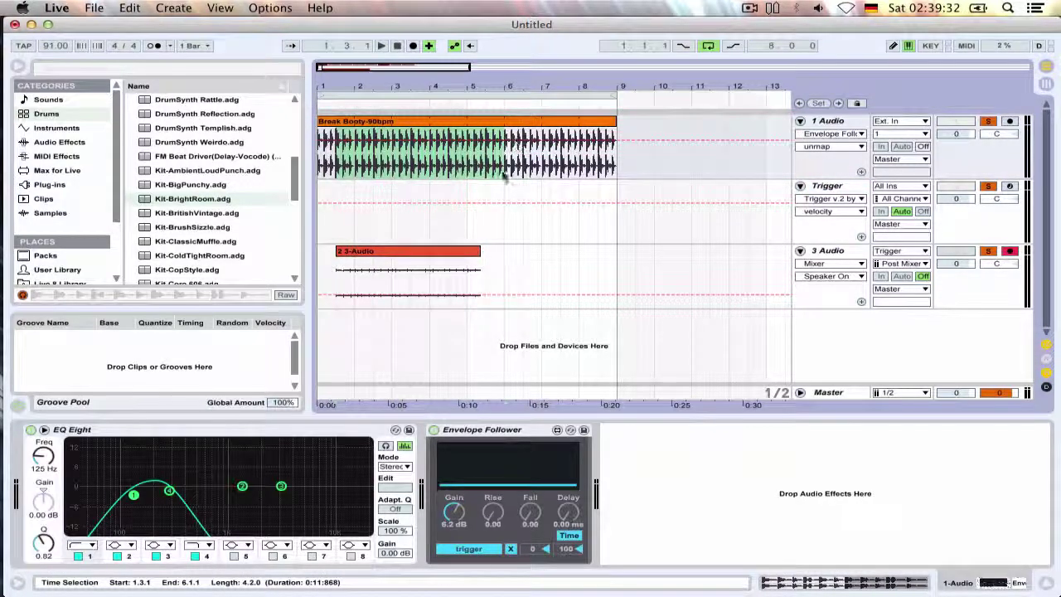
click(379, 251)
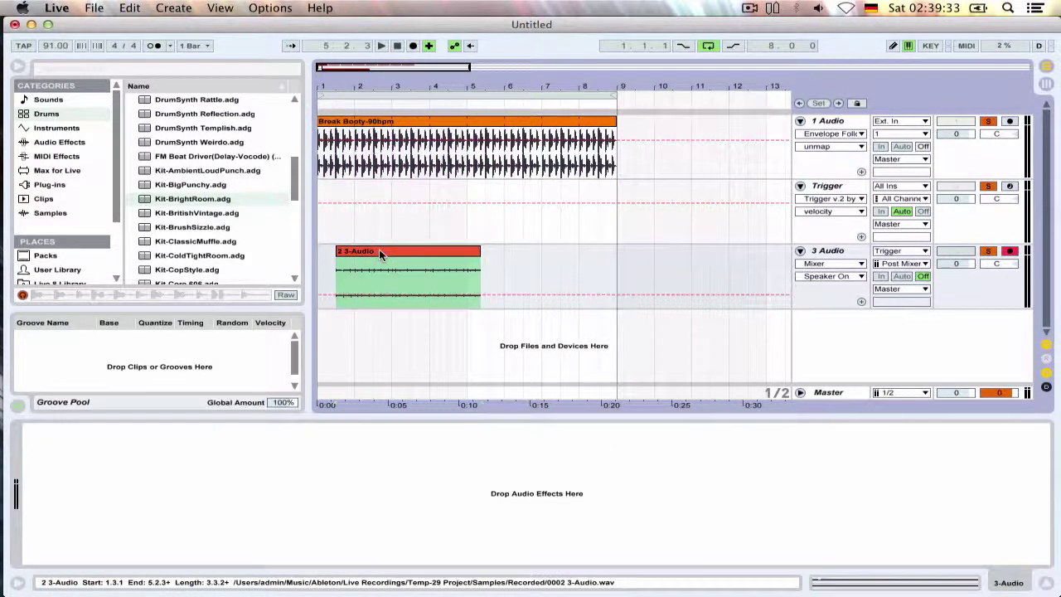
click(834, 251)
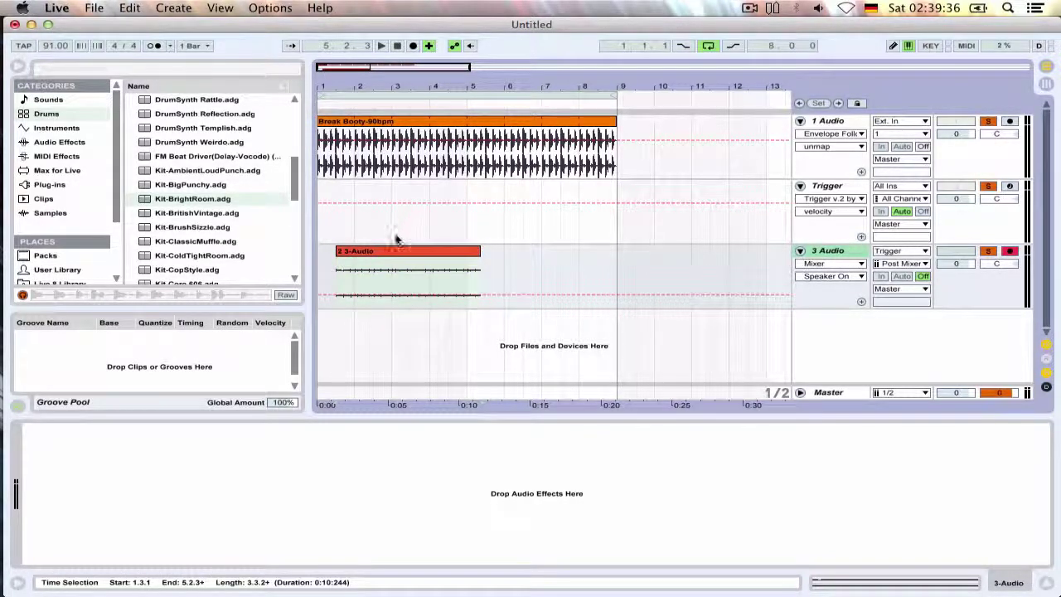
Insert the Pitch MIDI effect between Trigger v.2 and Kit-BrightRoom on the Trigger track.
click(842, 190)
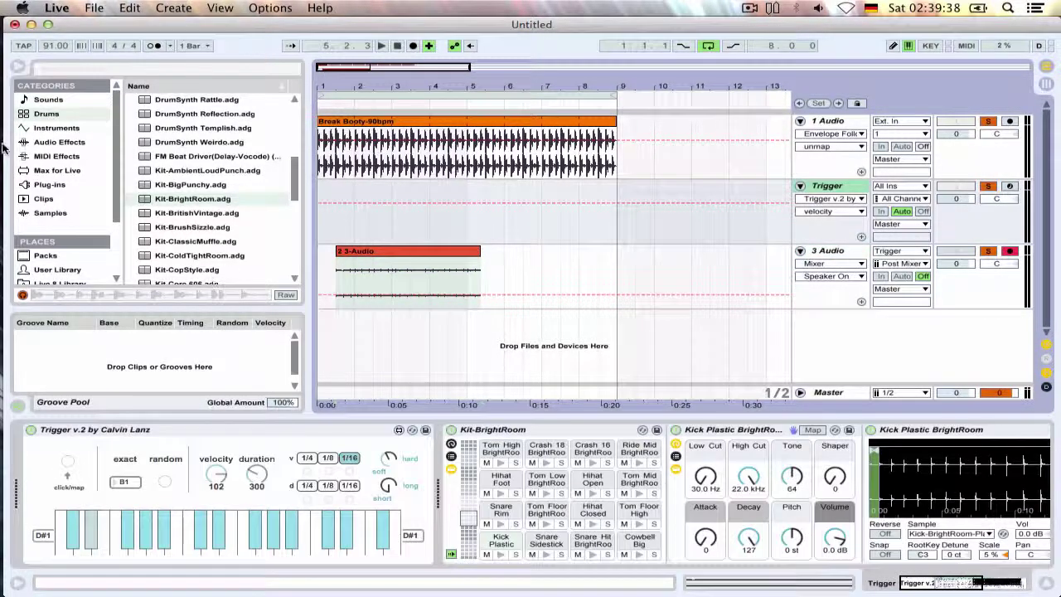
click(65, 155)
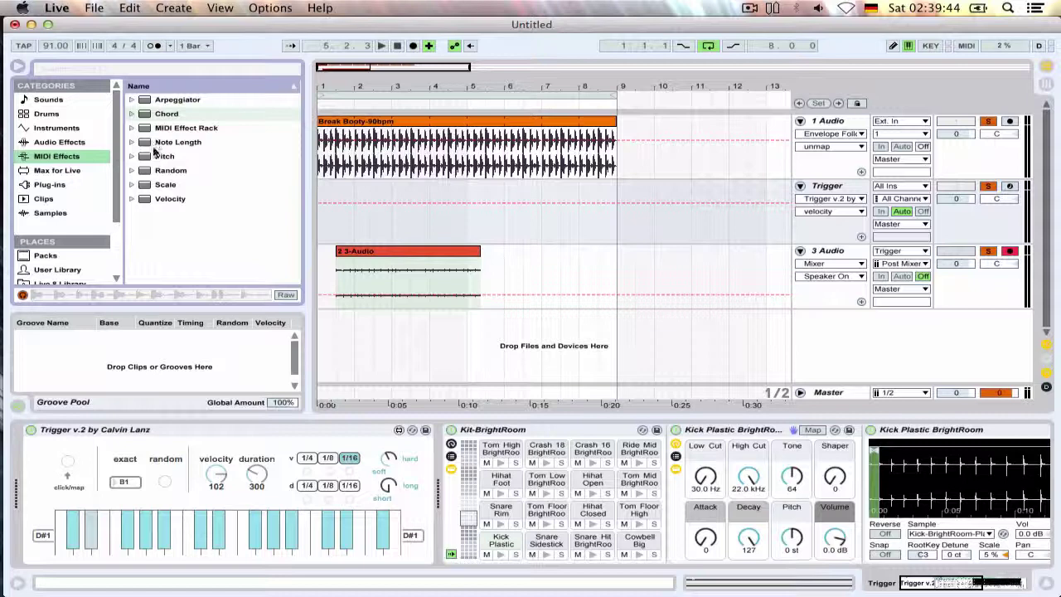
drag(158, 156, 439, 509)
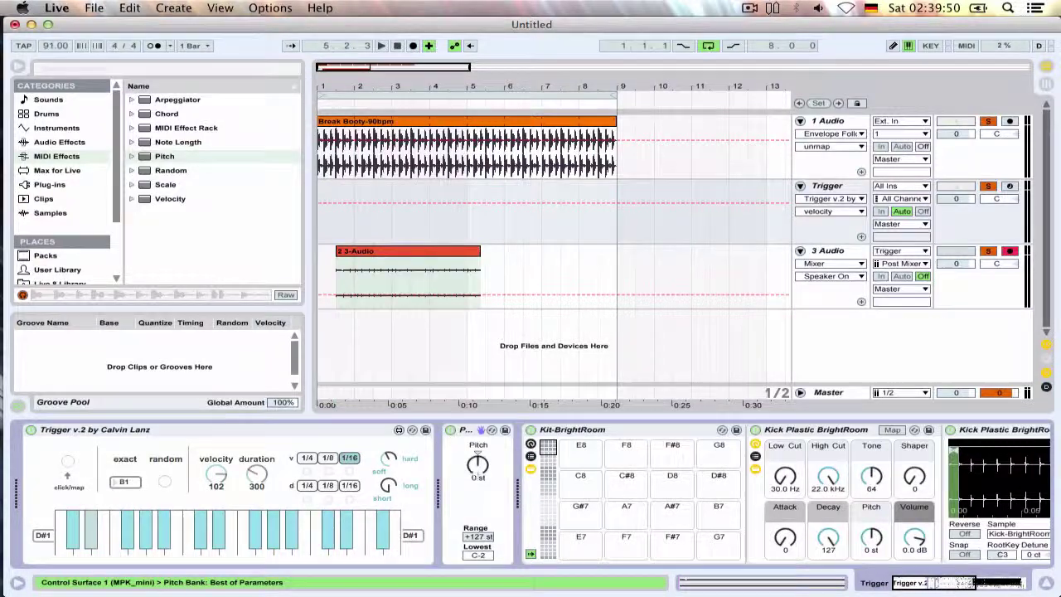
Try the Pitch effect at offsets such as +93 and +47 st while playing keyboard notes, and return it to 0 st.
drag(476, 467, 477, 469)
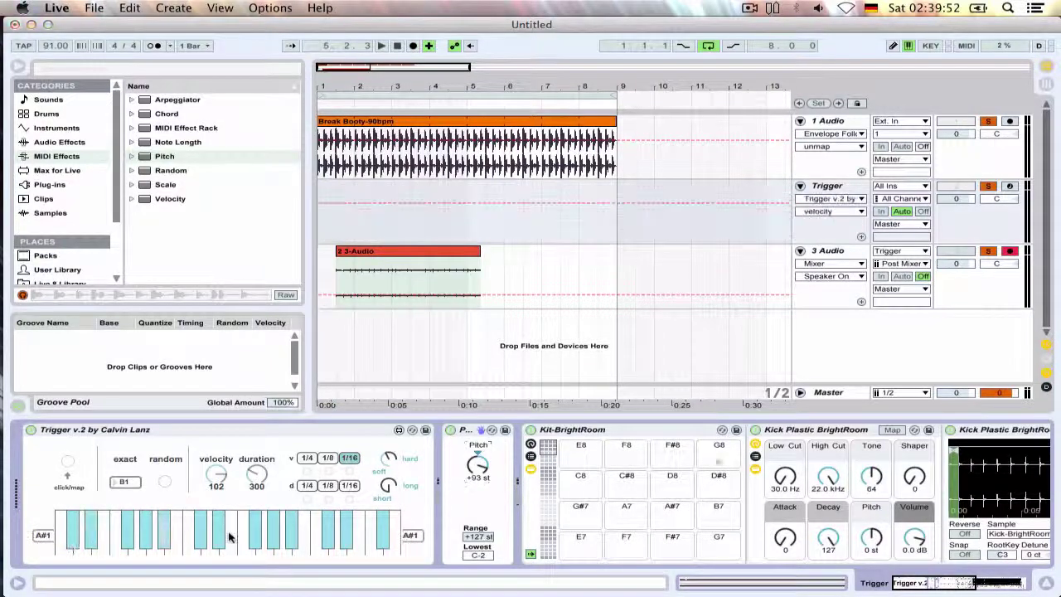
click(305, 543)
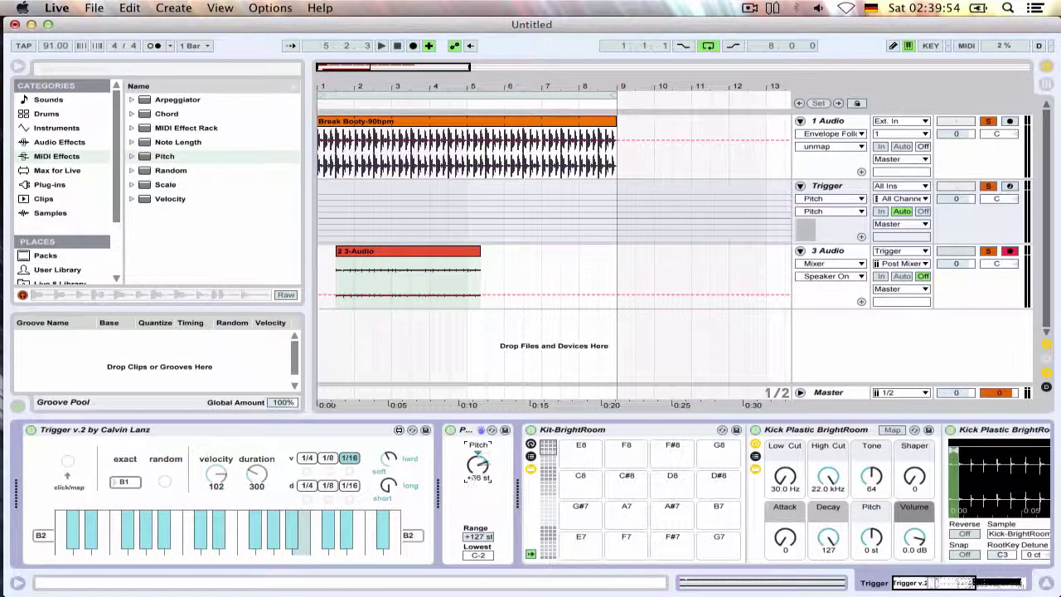
click(252, 535)
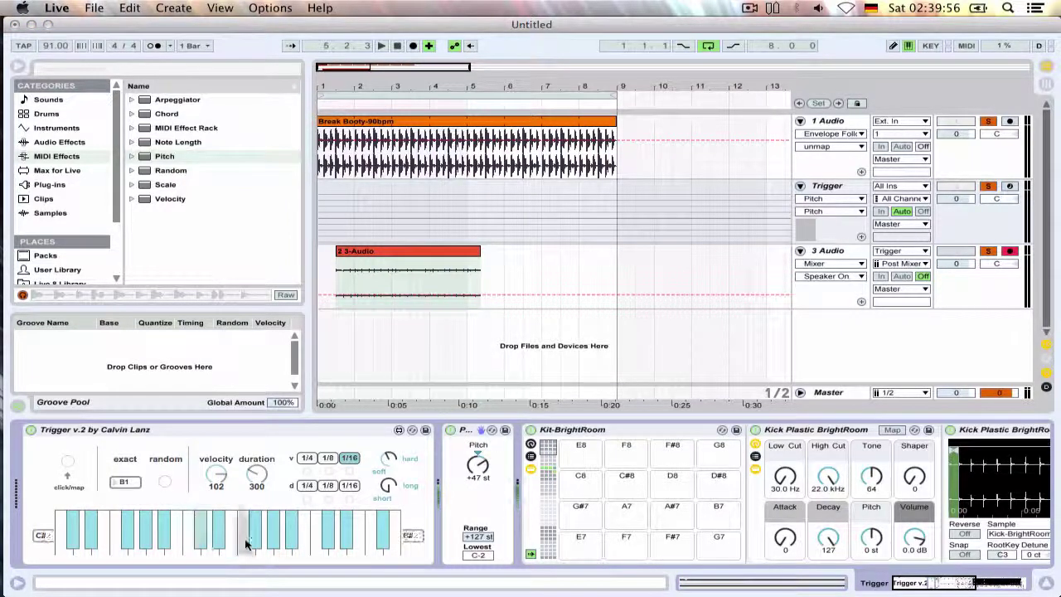
drag(151, 537, 215, 531)
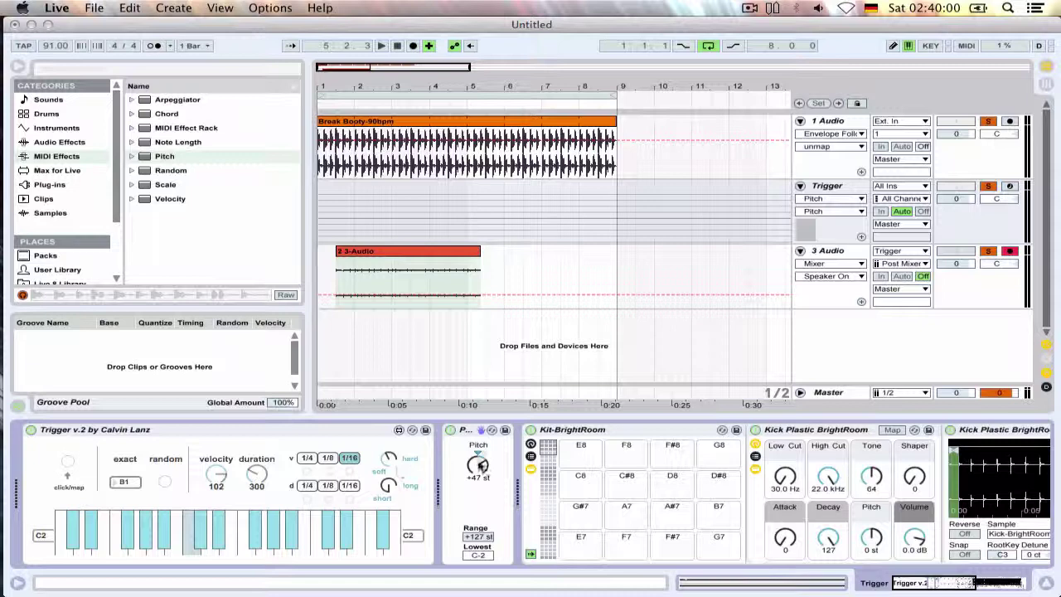
click(479, 454)
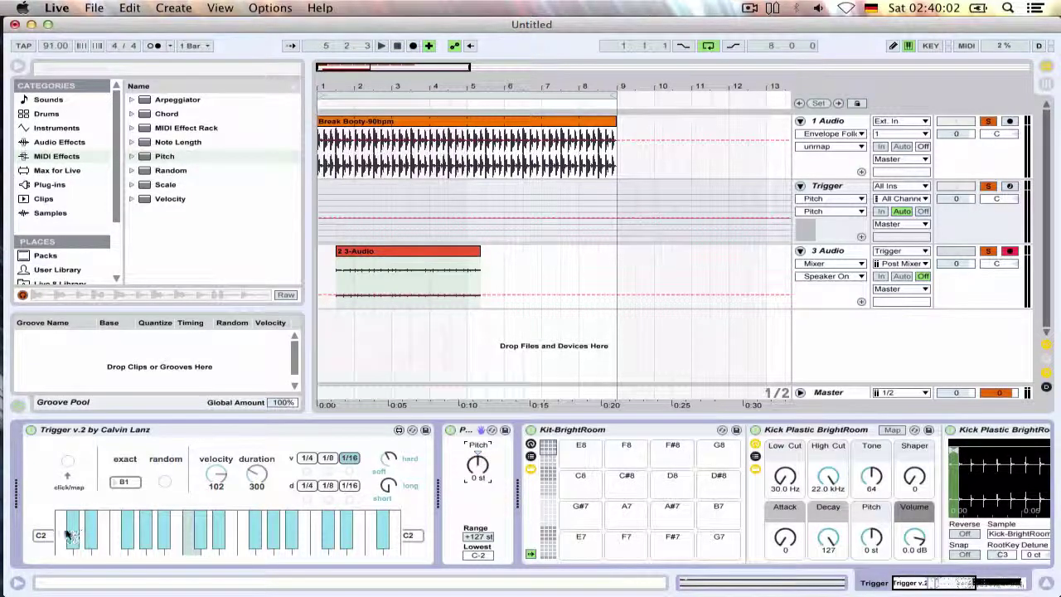
Play across Trigger v.2's keyboard, enable its 1/16 option for duration, and play the loop.
drag(73, 535, 406, 531)
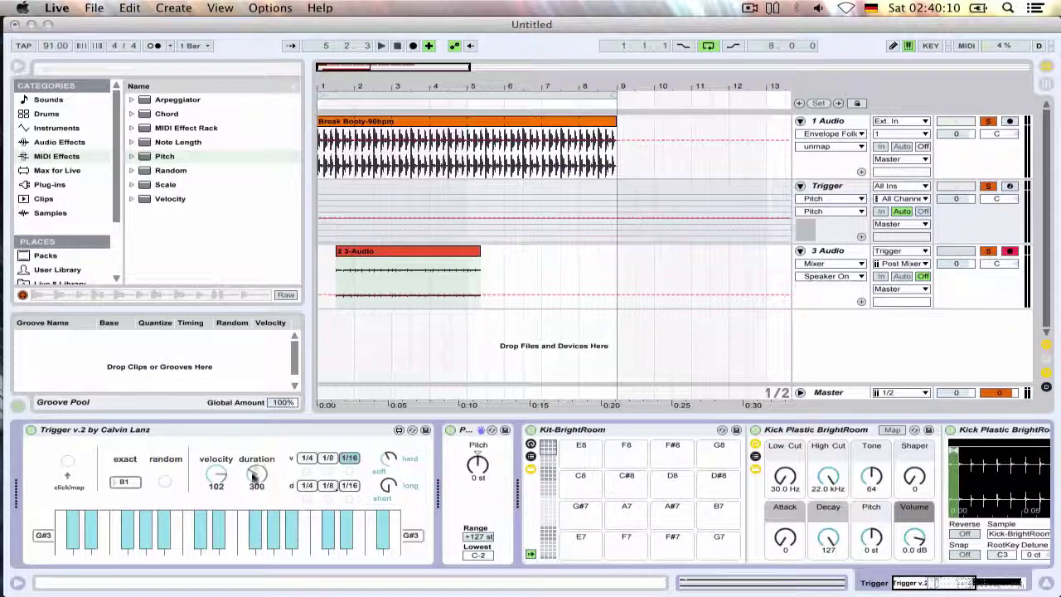
click(350, 485)
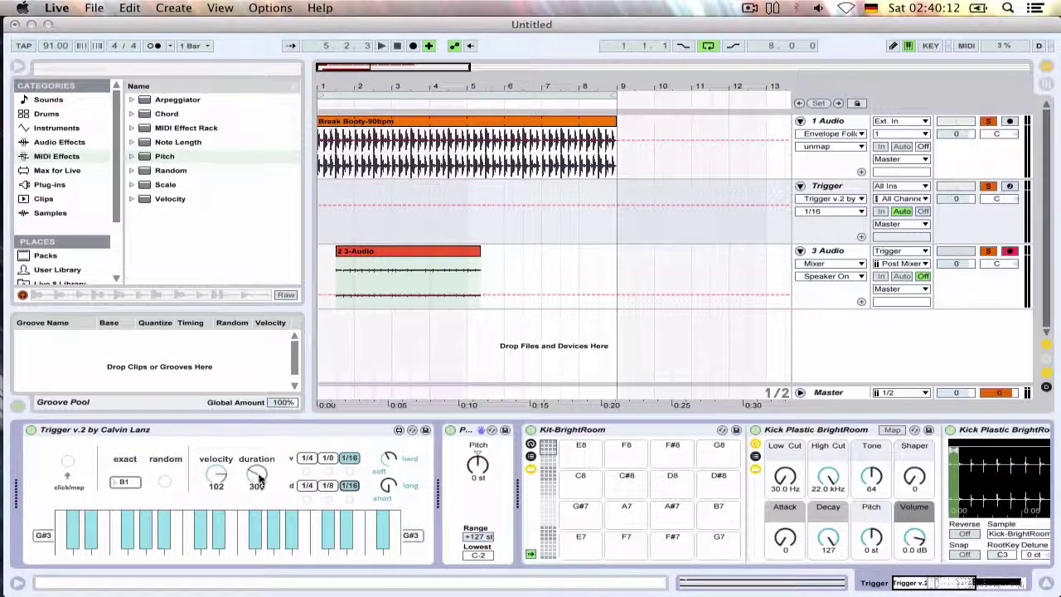
key(space)
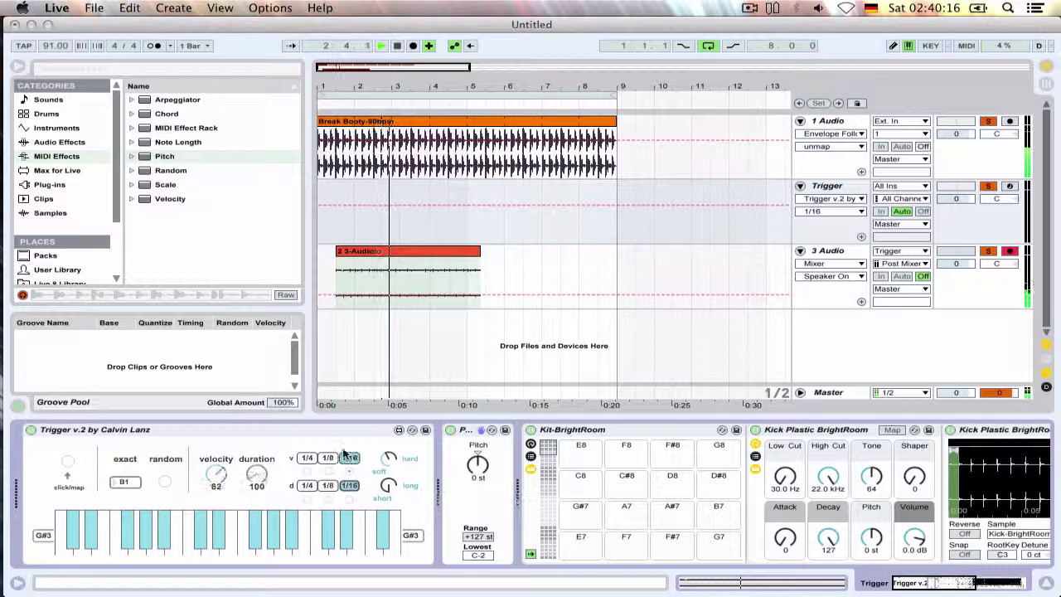
Replace Kit-BrightRoom with Piano Little One.adg from the Piano & Keys sounds and delete the Pitch effect from the Trigger track.
click(39, 100)
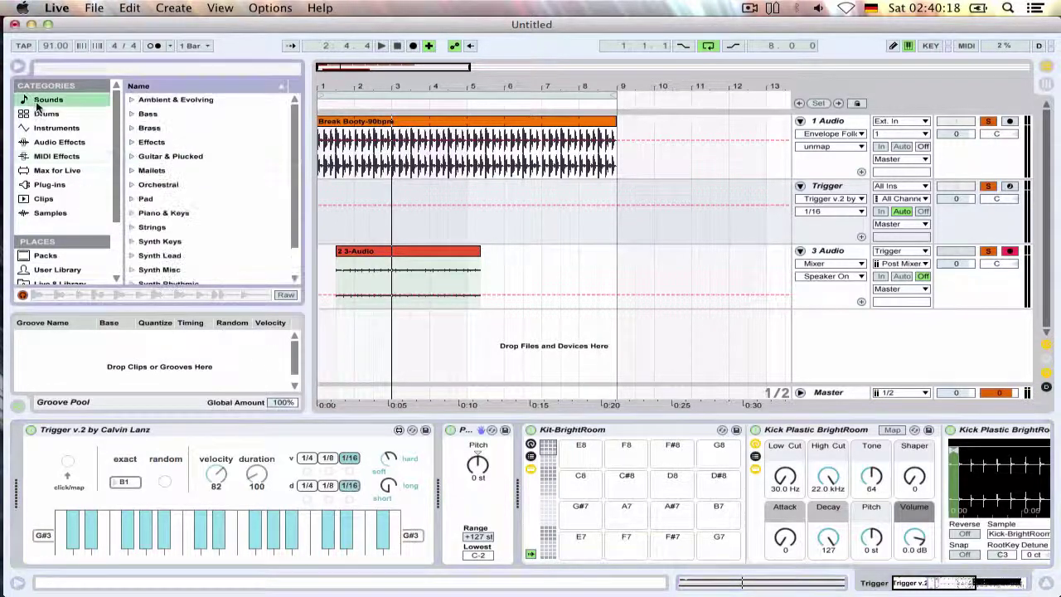
click(130, 101)
click(130, 100)
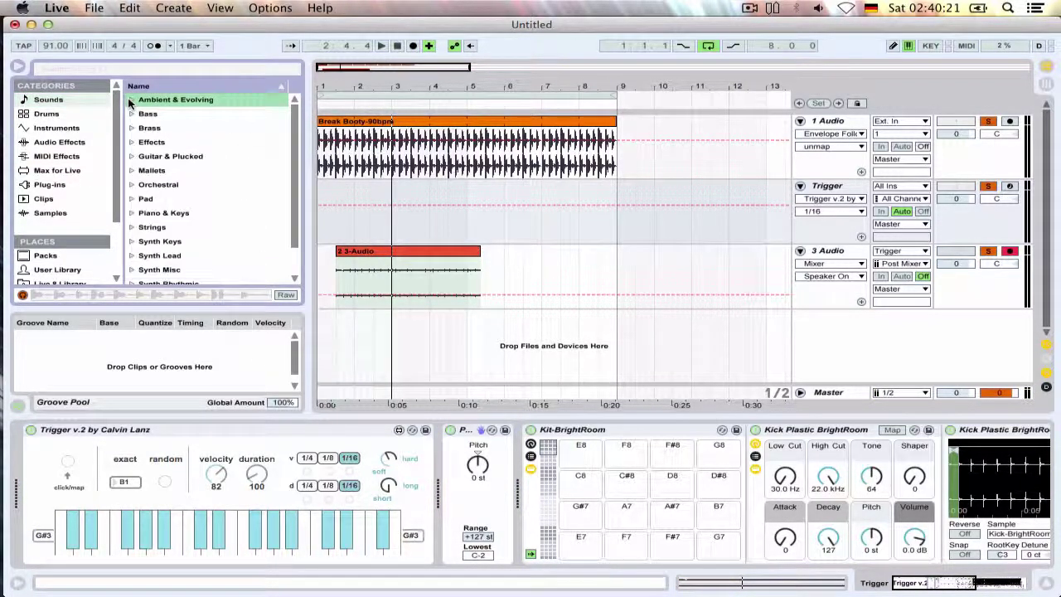
click(130, 213)
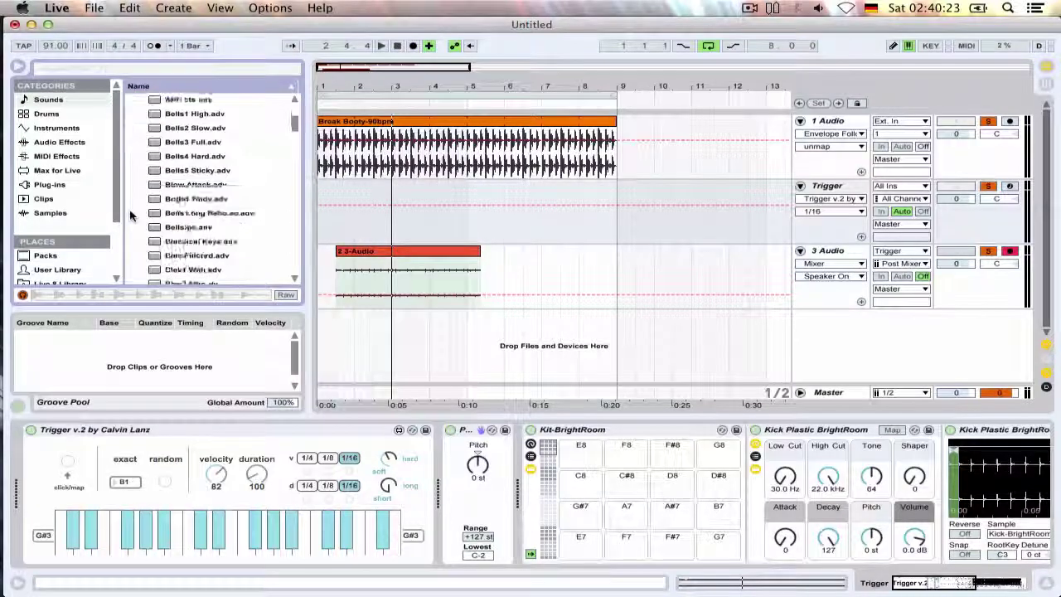
scroll(130, 216, down, 5)
scroll(130, 216, up, 6)
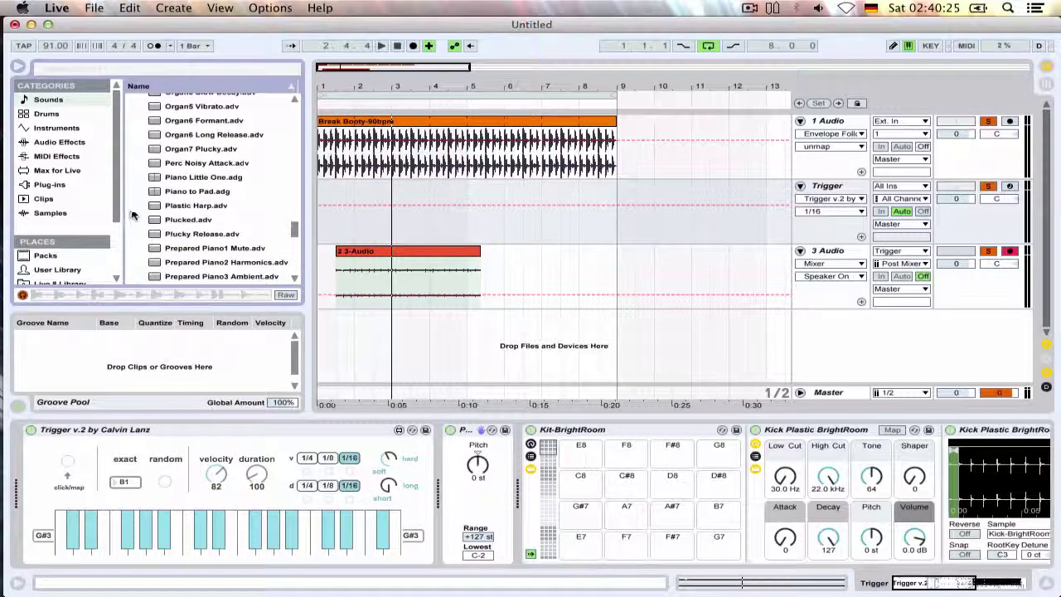
drag(192, 177, 516, 470)
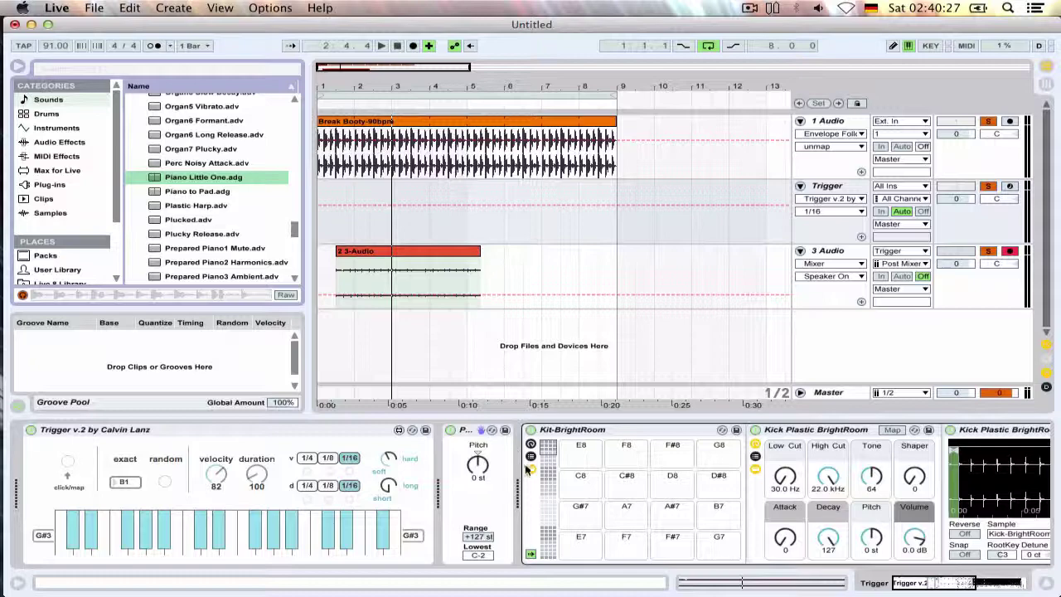
drag(594, 455, 487, 430)
click(474, 431)
key(Delete)
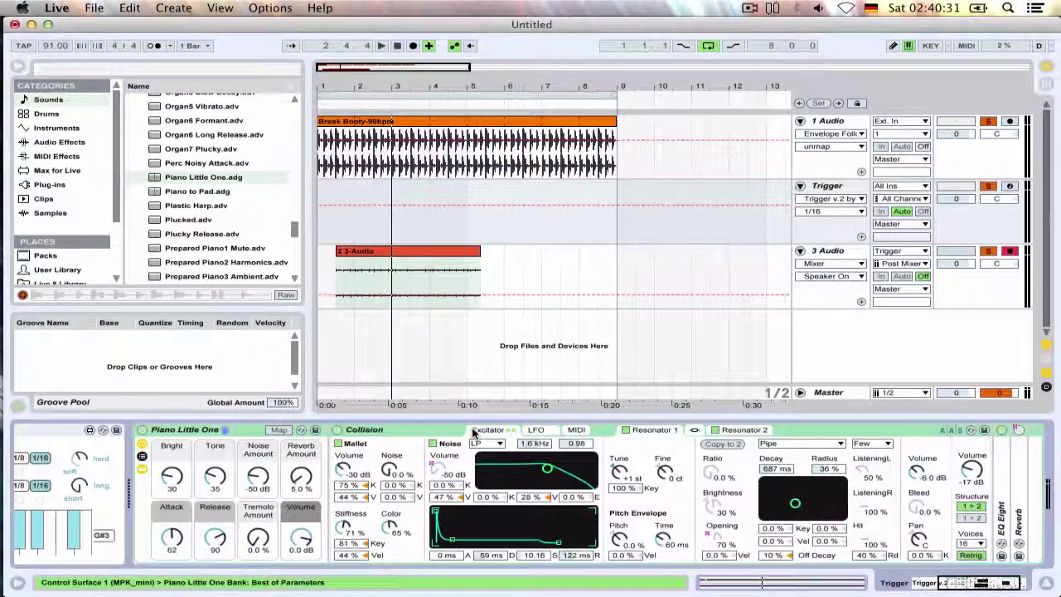
Play the loop through the piano and turn off Trigger v.2's 1/16 option for velocity.
key(space)
scroll(419, 437, left, 5)
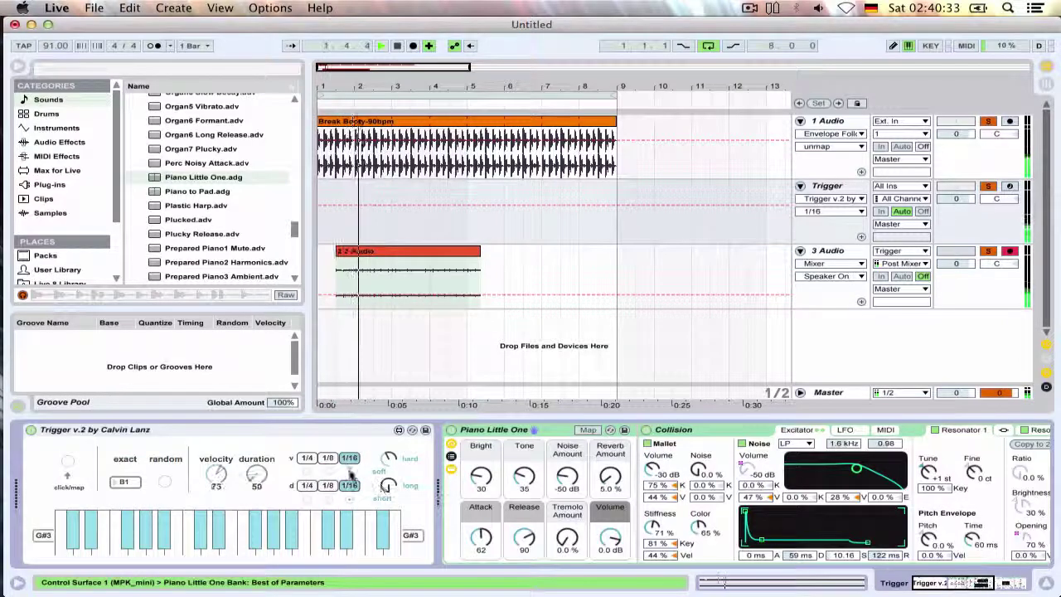
click(350, 461)
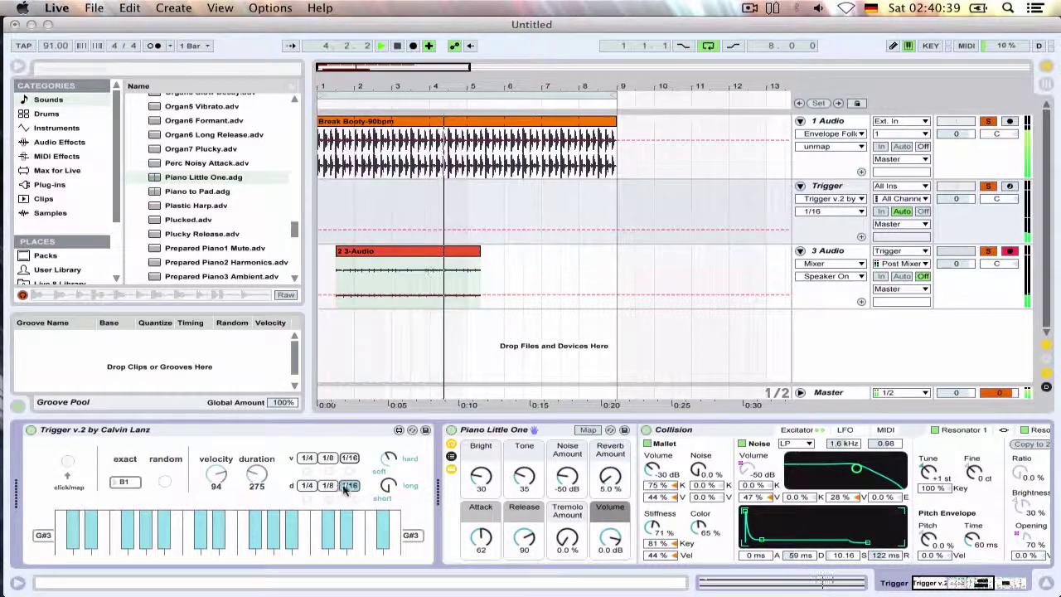
Try Trigger v.2's duration at 0 and at 750 during playback, and stop the transport.
drag(257, 474, 258, 498)
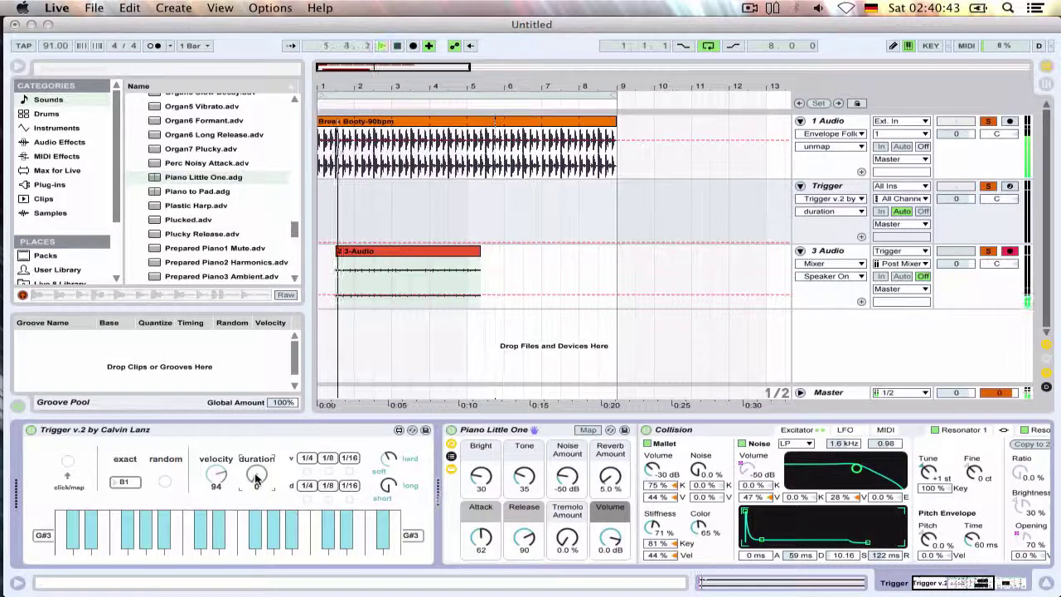
drag(255, 476, 191, 354)
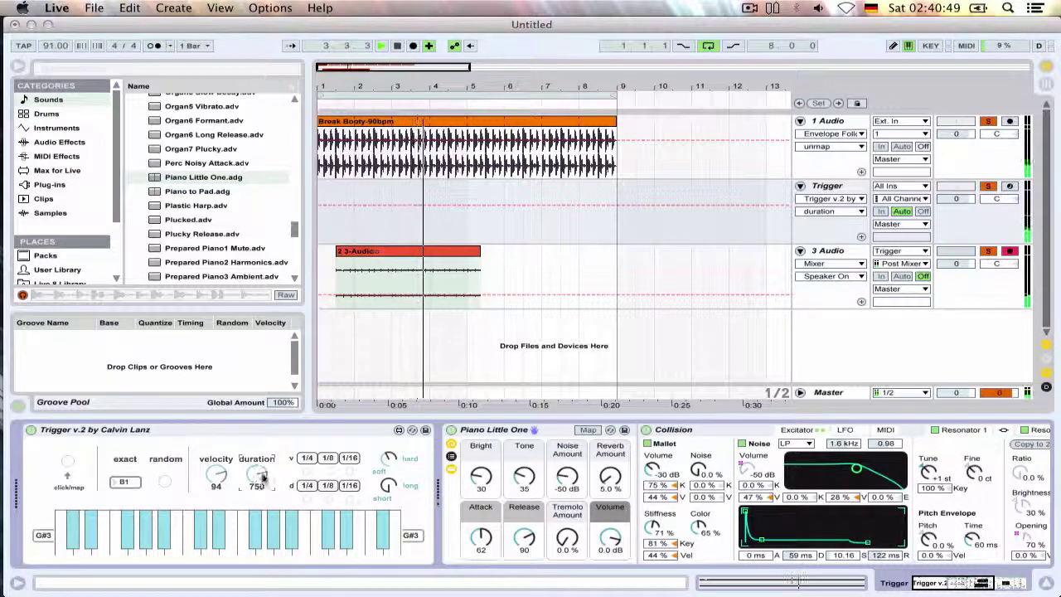
key(space)
Set Trigger v.2's duration to 425 and enable the 1/16 option for duration.
click(519, 432)
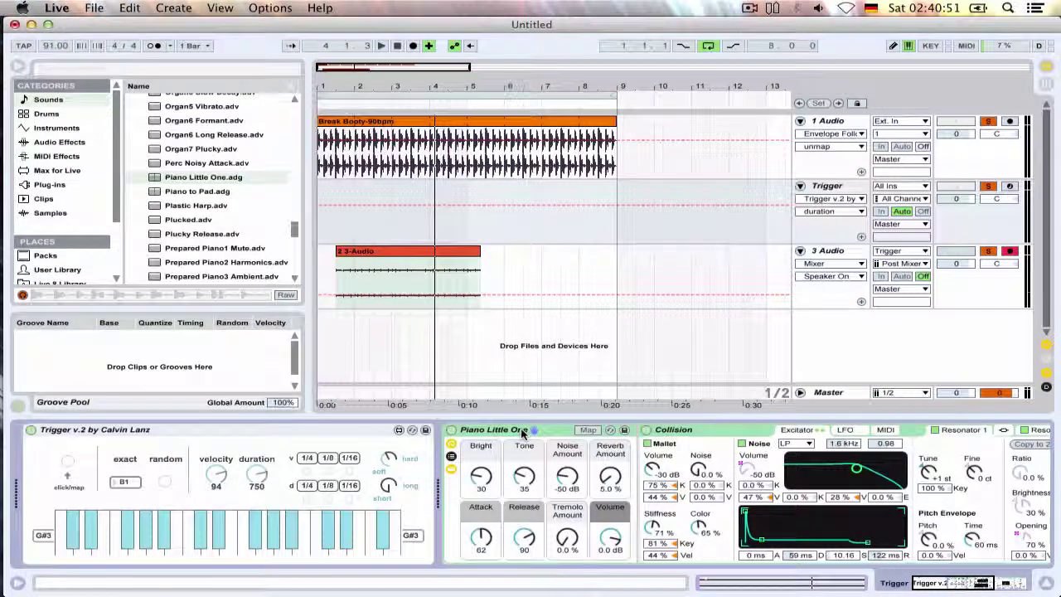
drag(262, 474, 252, 494)
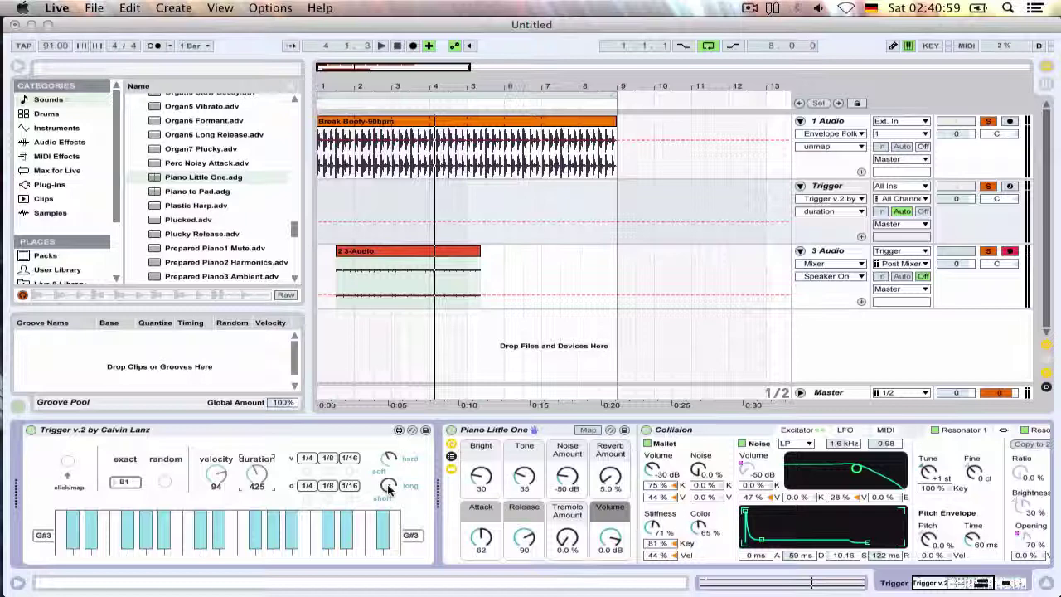
click(327, 486)
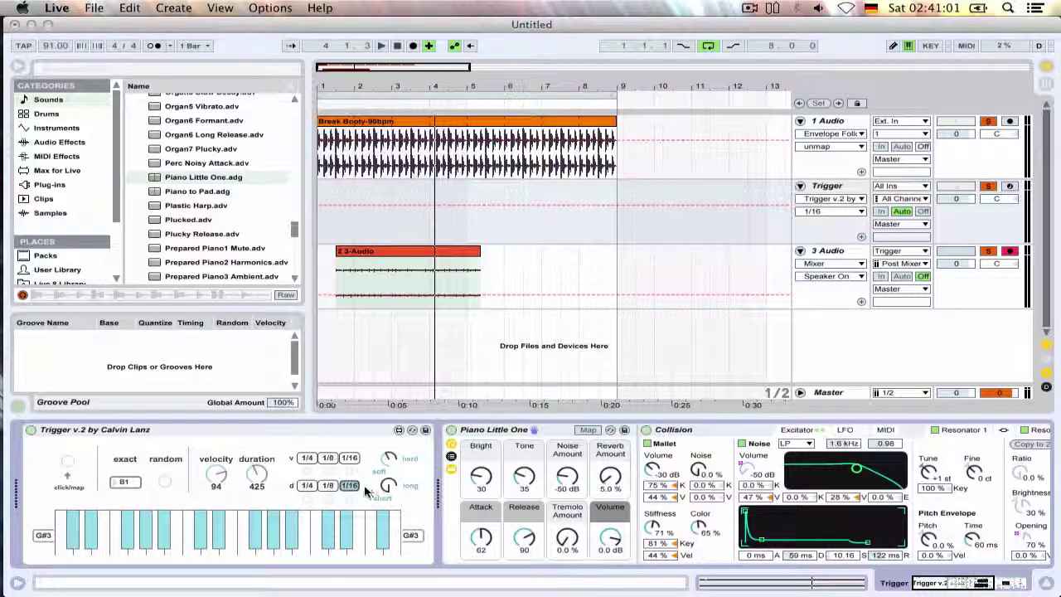
Try Trigger v.2's 1/4 duration option and its 1/16 and 1/8 velocity options, leaving every velocity and duration beat option off.
click(308, 486)
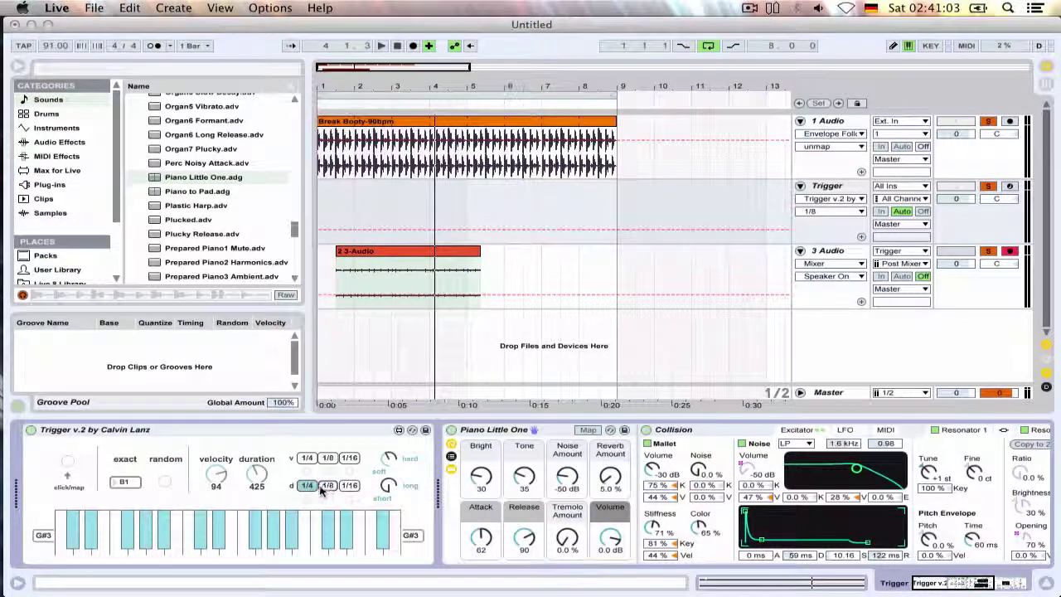
click(349, 458)
click(328, 457)
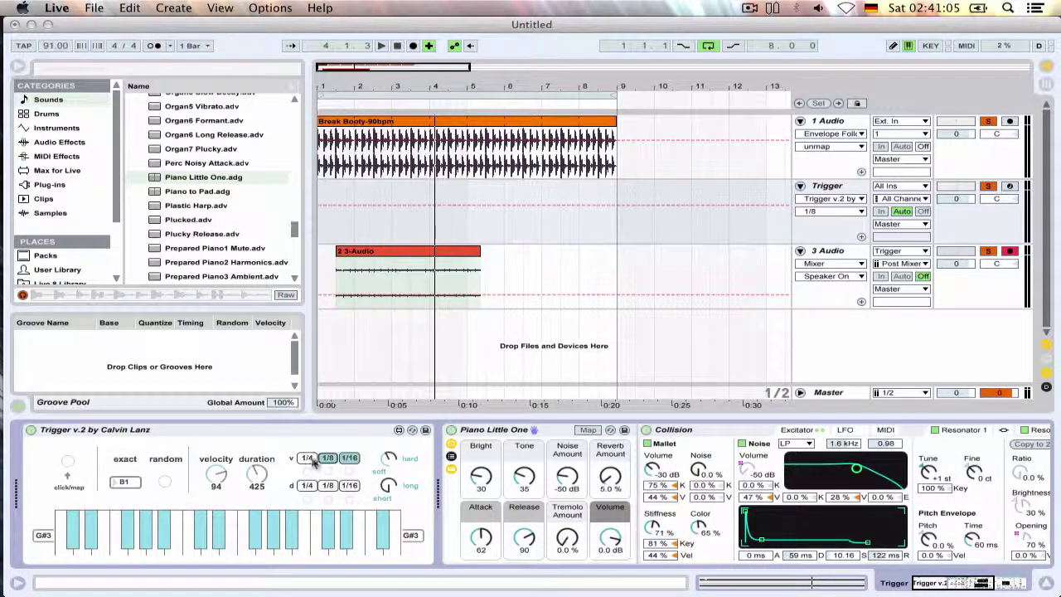
click(327, 458)
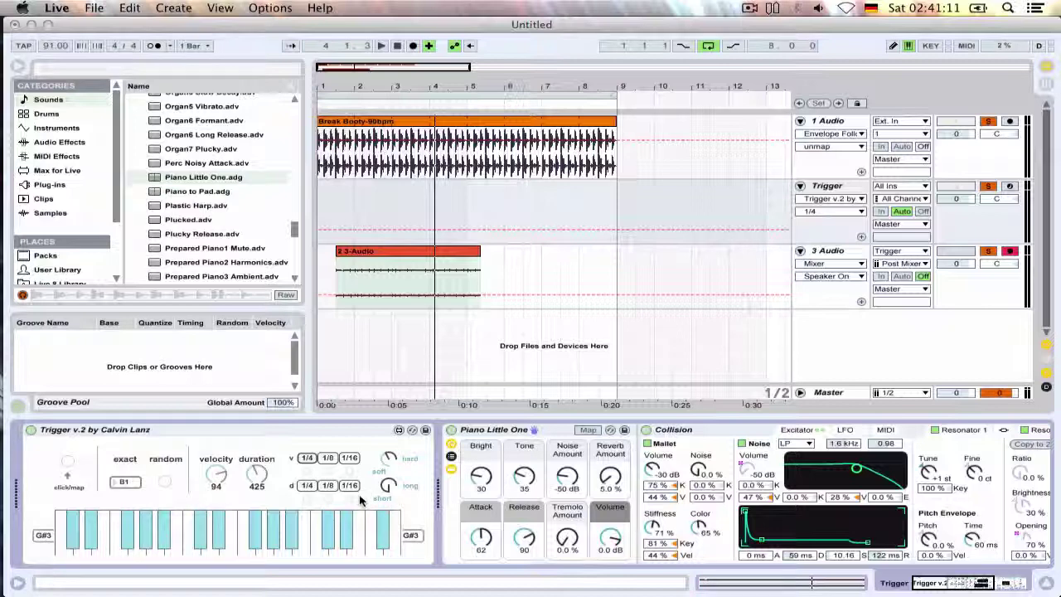
Delete Piano Little One from the Trigger track and load the Kit-BrightRoom drum kit from the Drums category in its place.
click(498, 429)
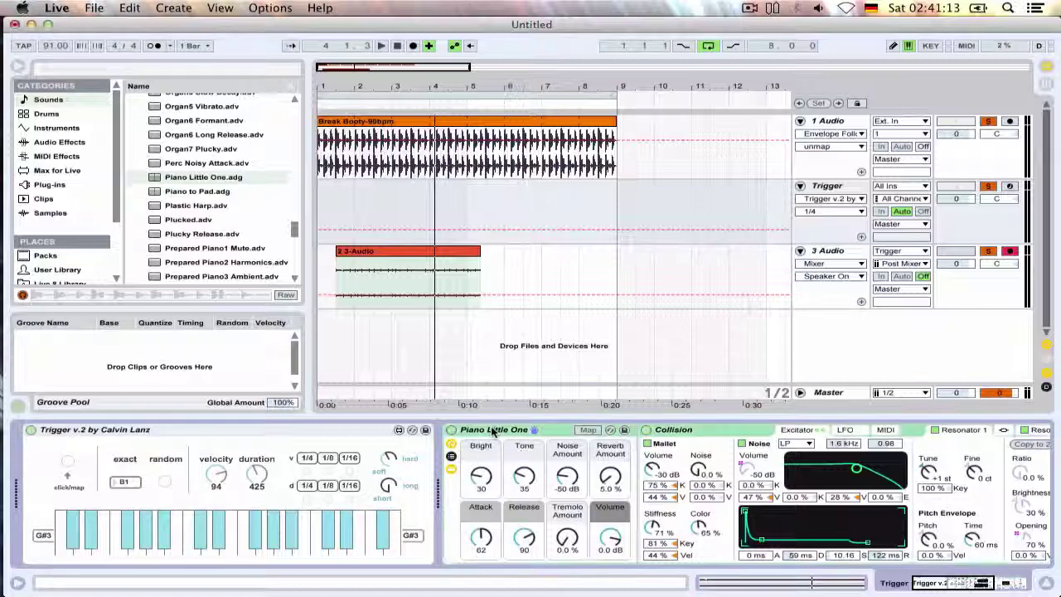
key(Delete)
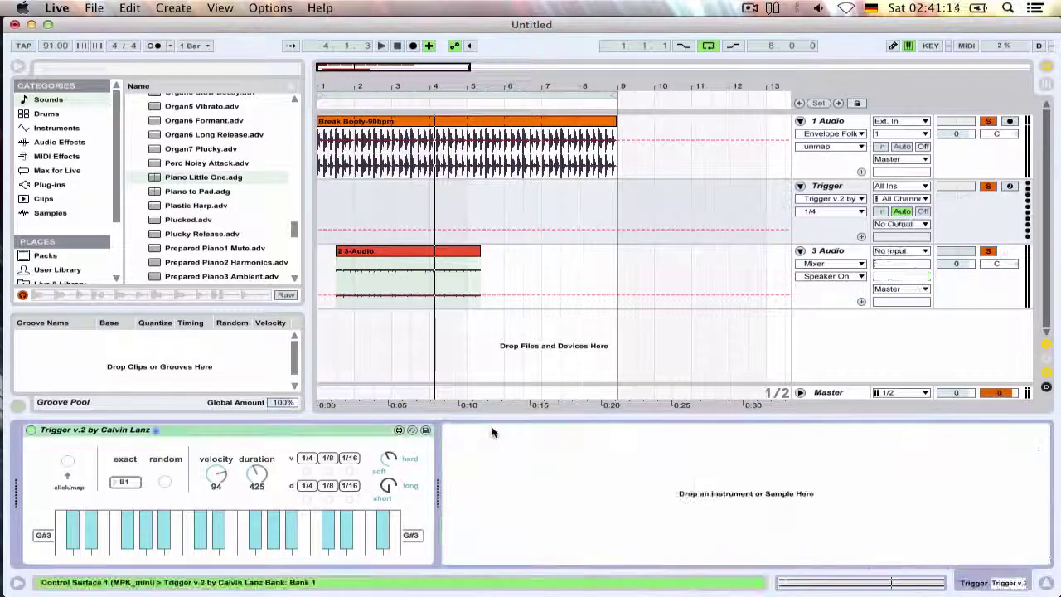
click(48, 113)
click(162, 201)
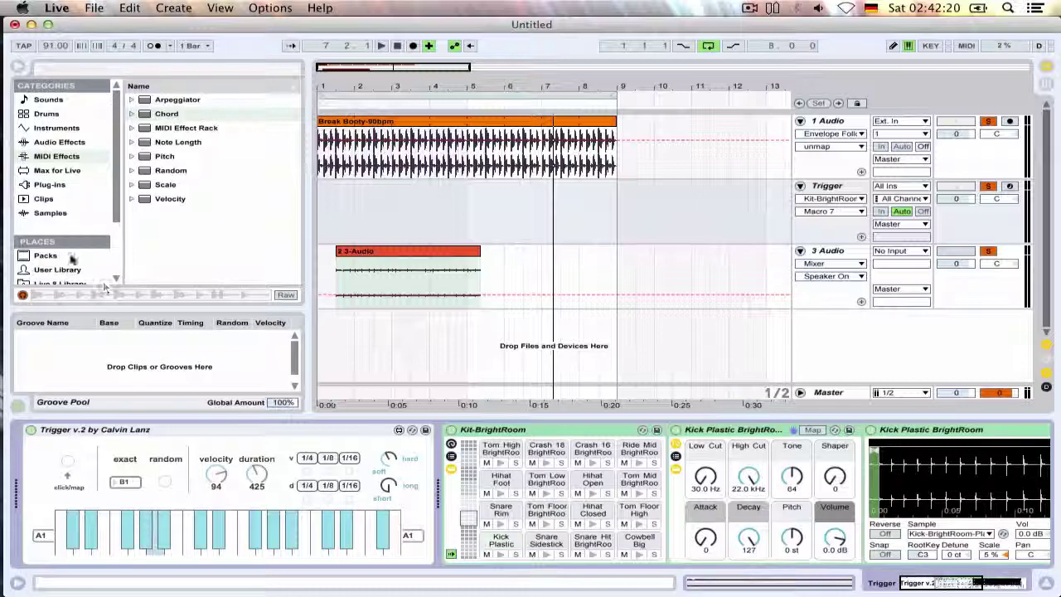
Look through the Max MIDI Effect devices in Max for Live for Trigger v.2, and place the insert mark at 6.3.1 on 3 Audio.
click(56, 170)
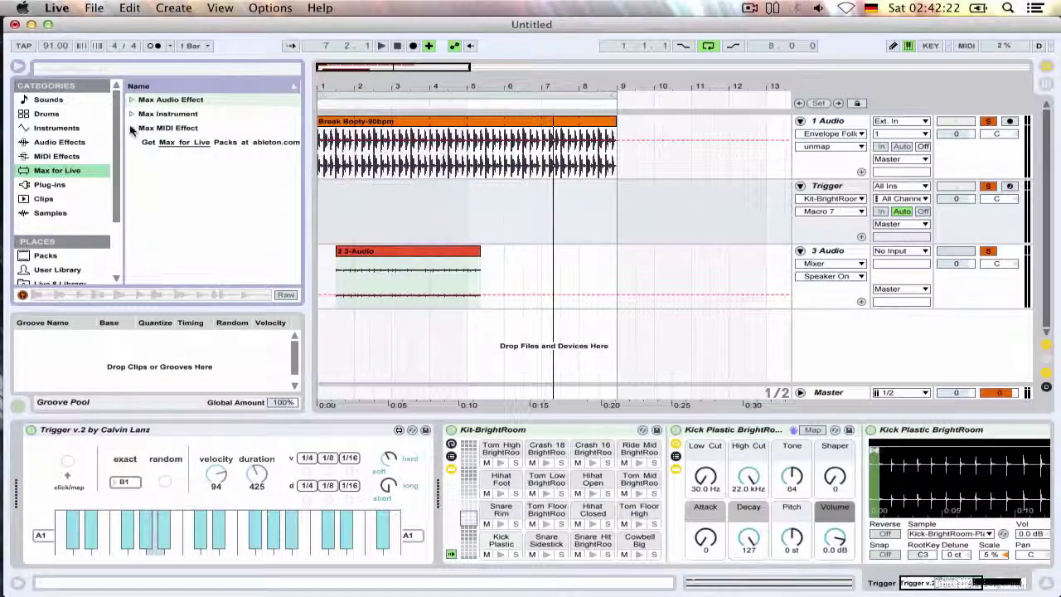
click(130, 128)
scroll(172, 182, down, 5)
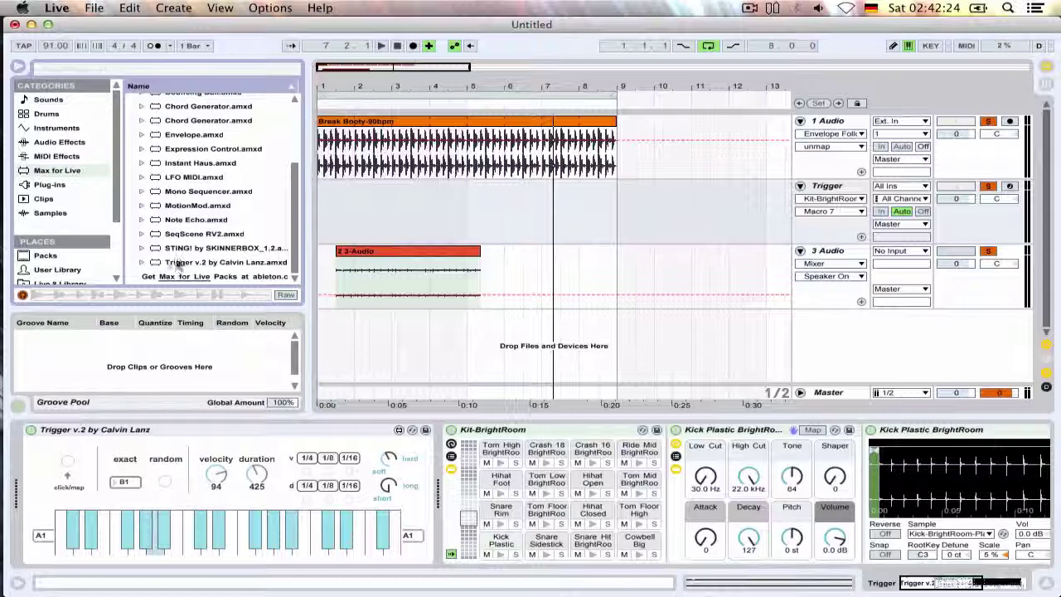
scroll(222, 267, up, 5)
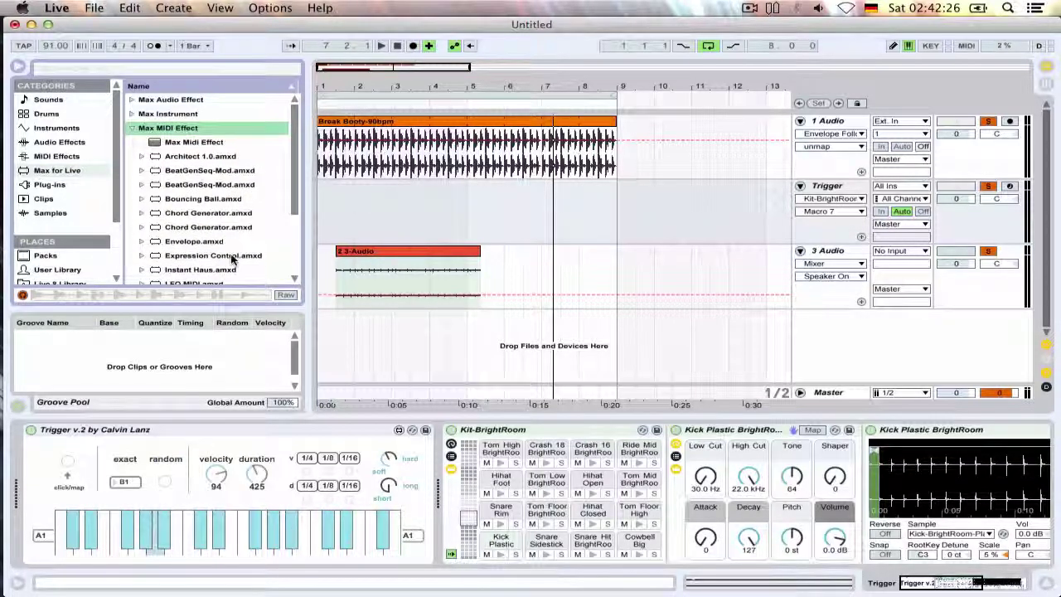
click(525, 260)
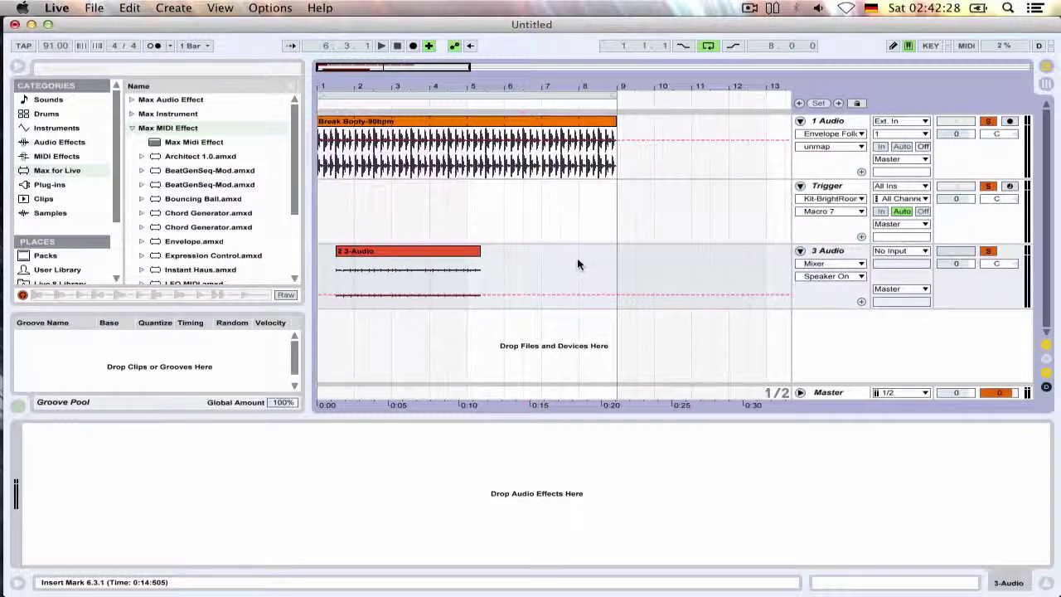